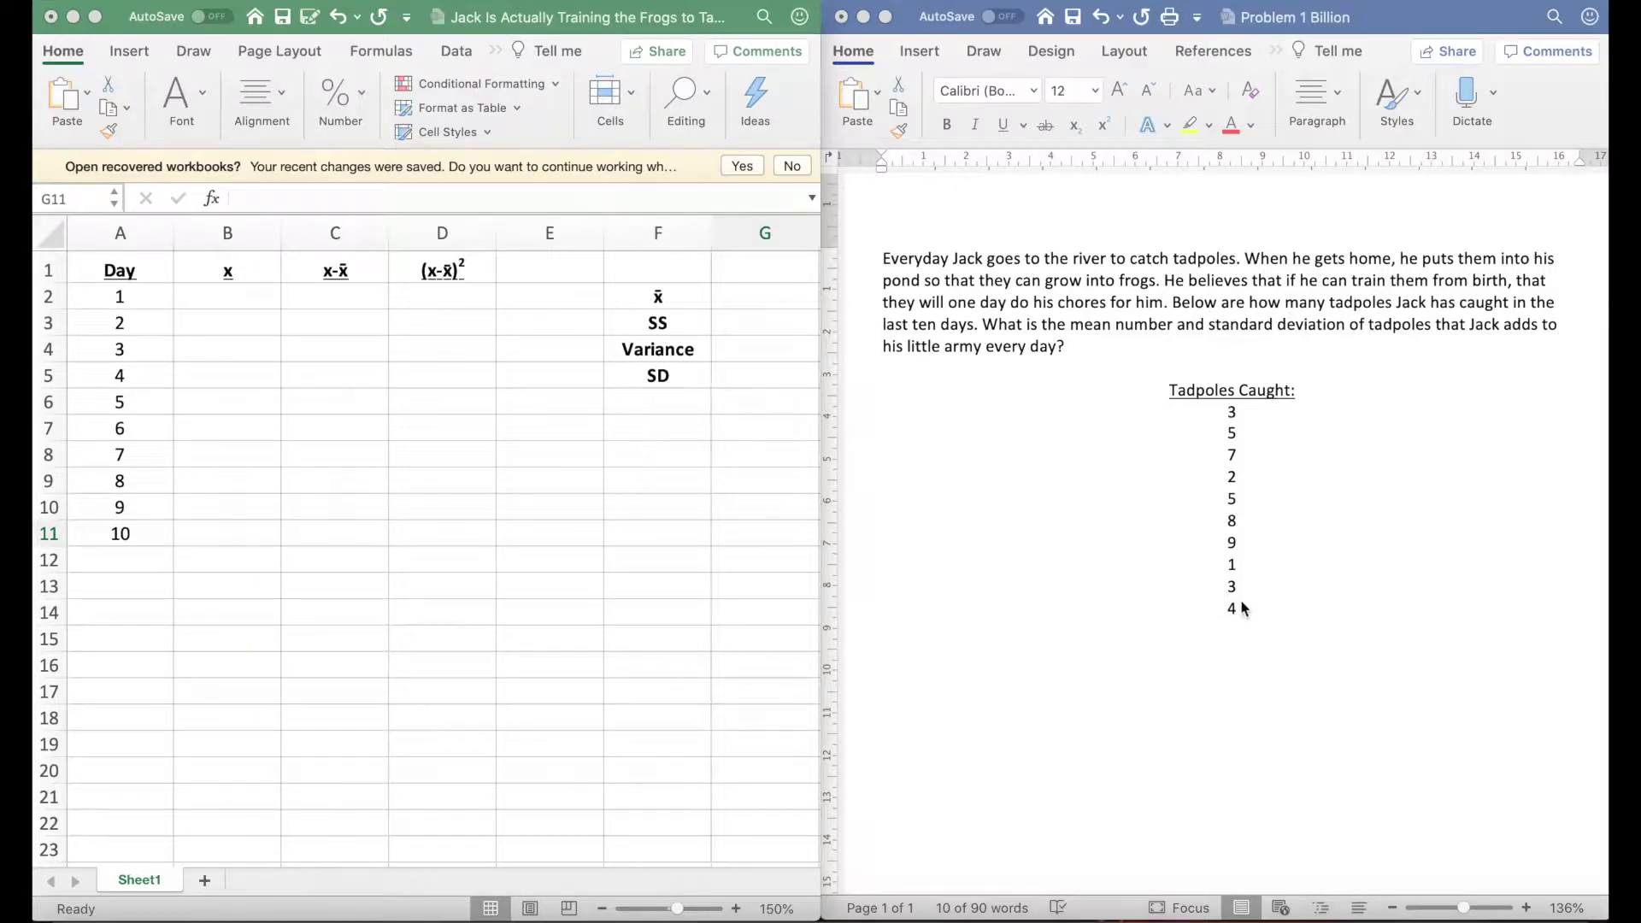
Step: Select the ten Tadpoles Caught counts, 3 through 4, in the Word problem
left_click_drag(1225, 403, 1304, 608)
left_click(1304, 608)
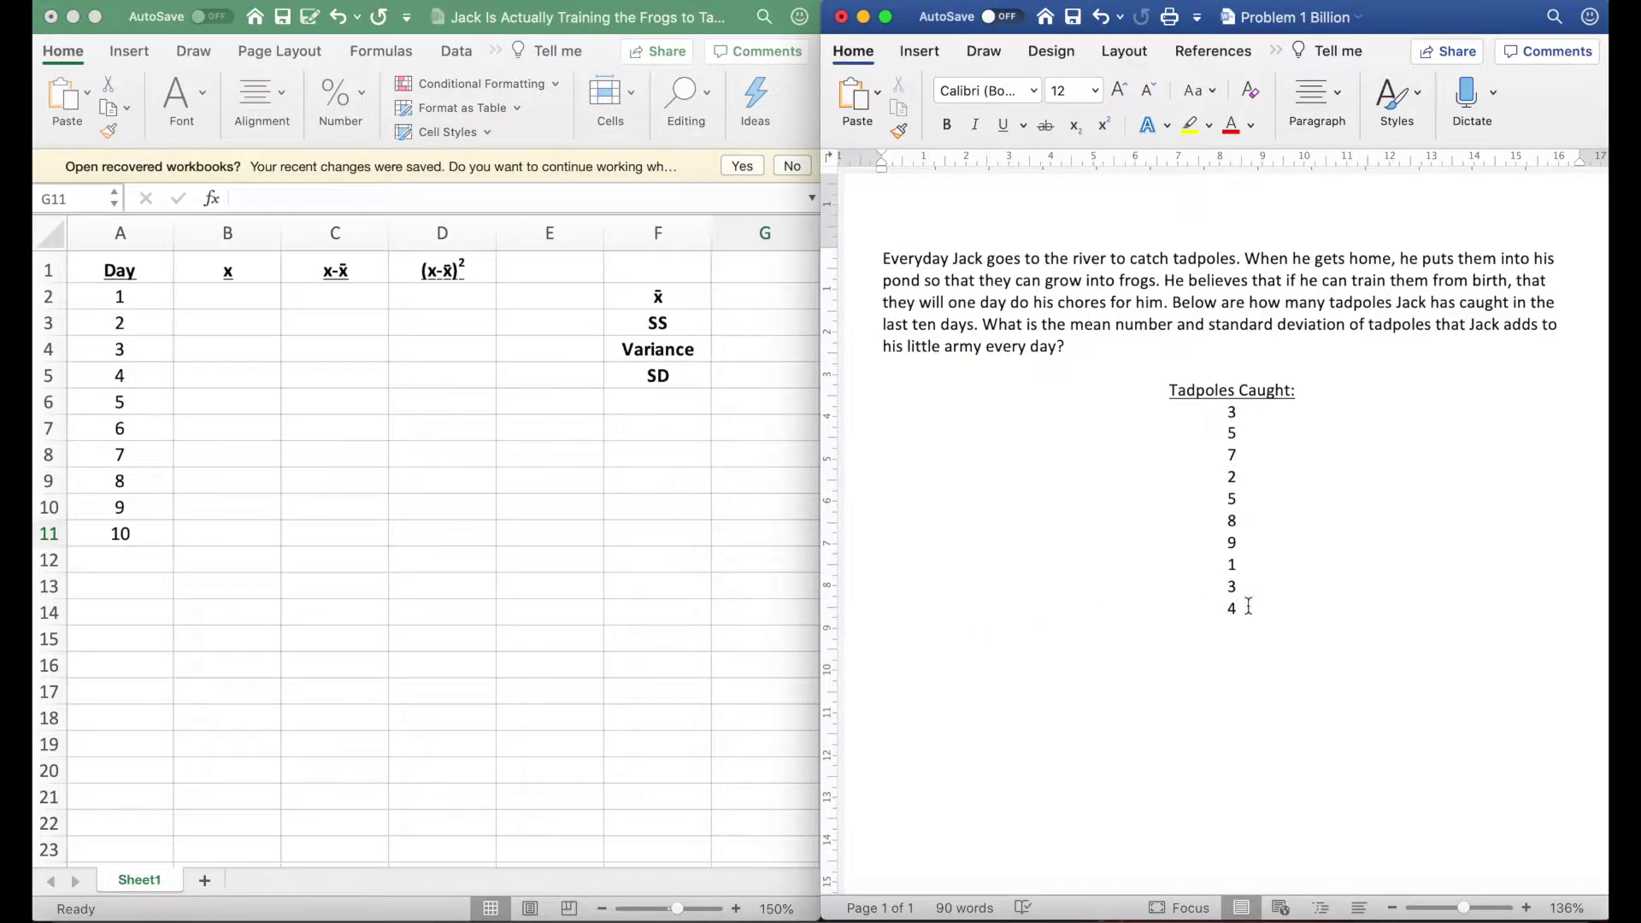
left_click_drag(1248, 613, 1208, 408)
key("super+c")
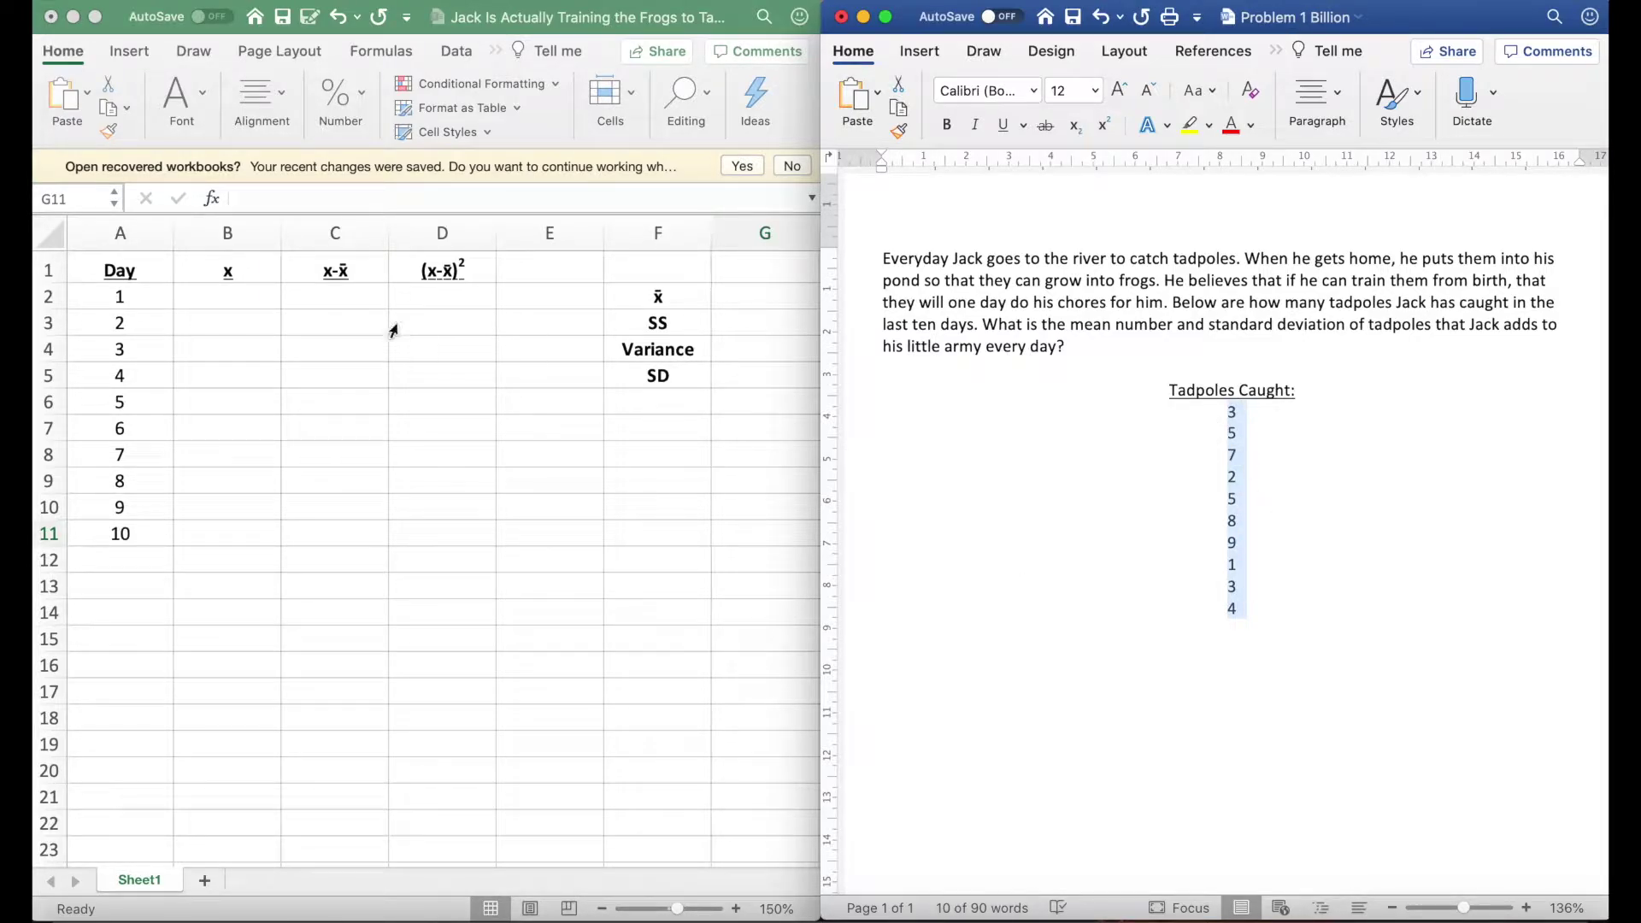
Step: Paste the counts 3, 5, 7, 2, 5, 8, 9, 1, 3, 4 into B2:B11
left_click(316, 272)
left_click(200, 305)
key("super+v")
left_click(620, 569)
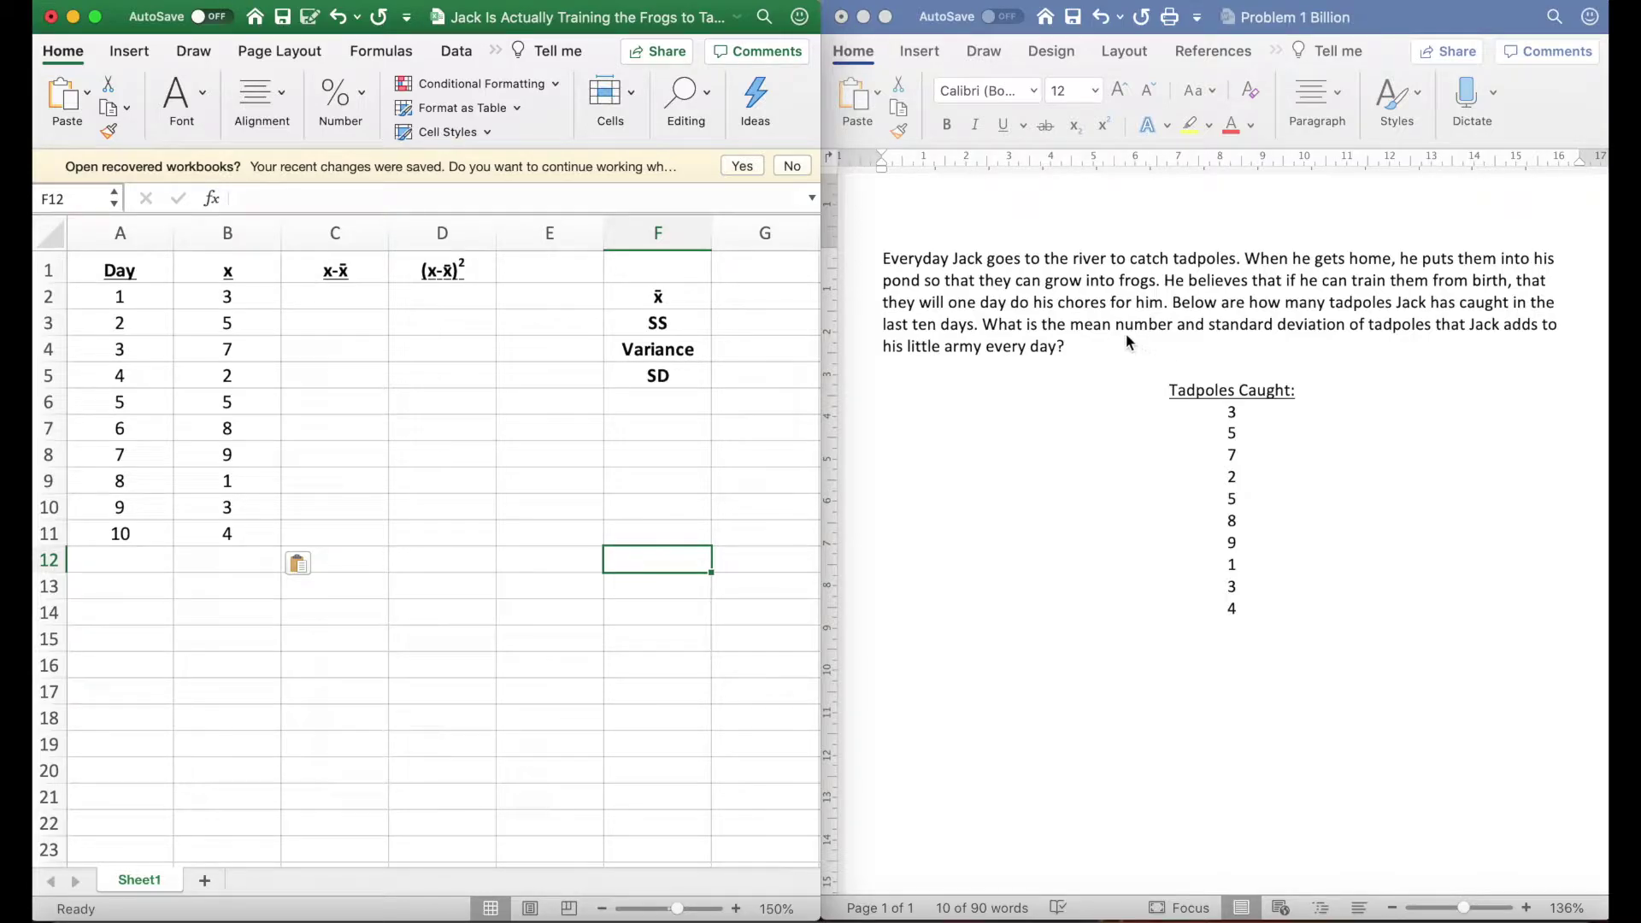
Step: Highlight 'mean number and standard deviation' in the Word question, then review the counts in B2:B11
left_click(1130, 344)
left_click_drag(1070, 325, 1324, 325)
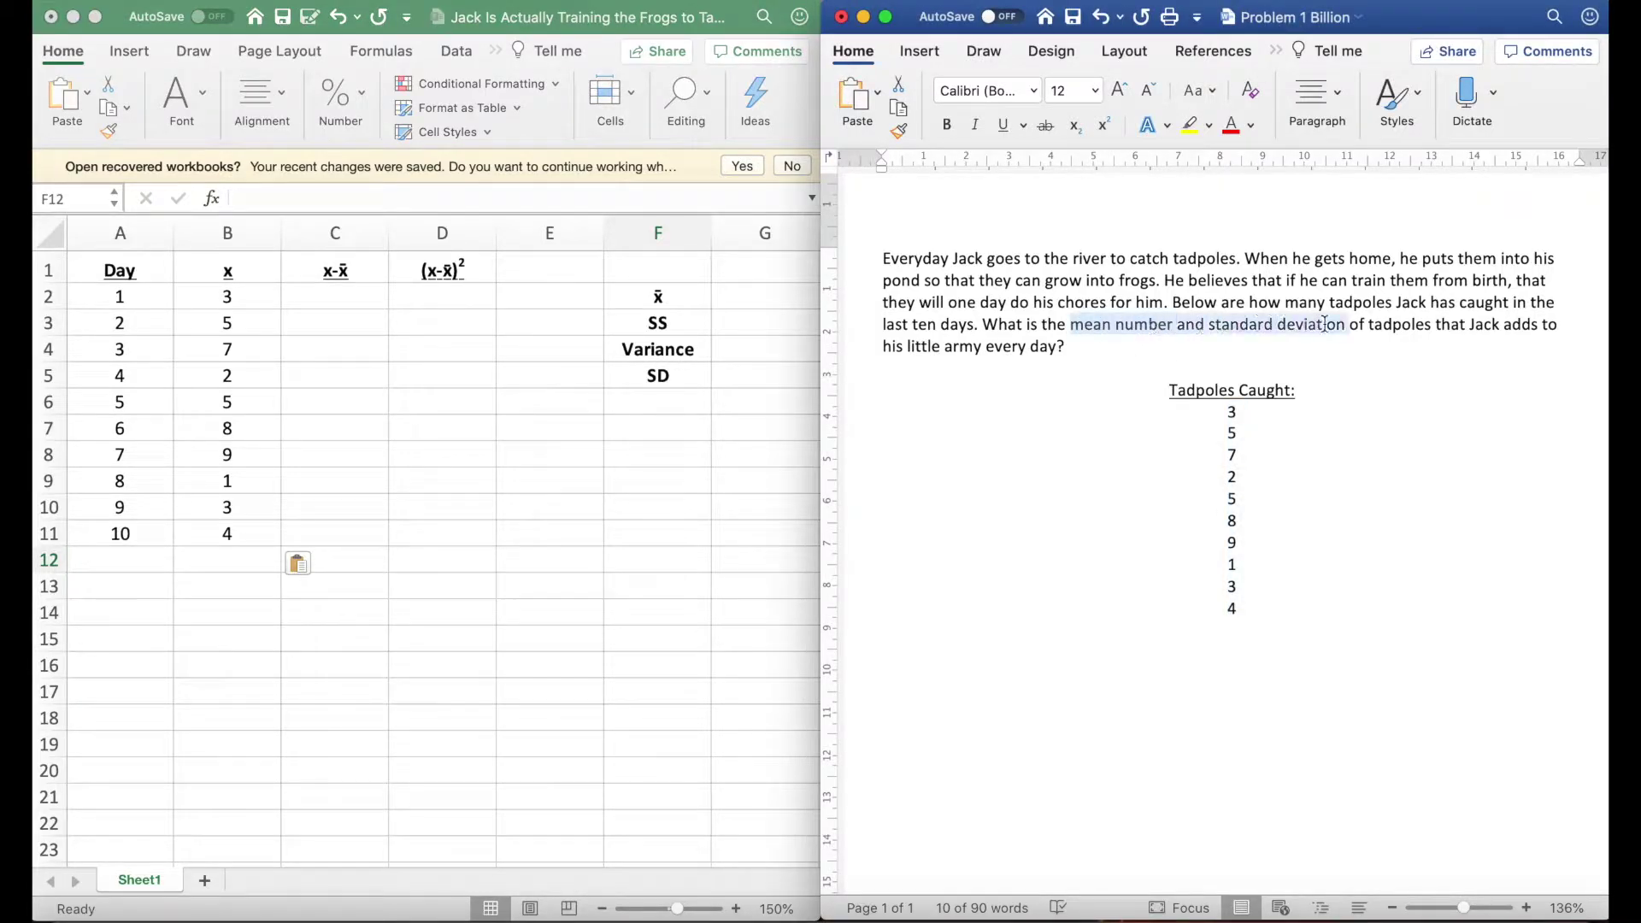
left_click(253, 296)
left_click_drag(253, 296, 252, 536)
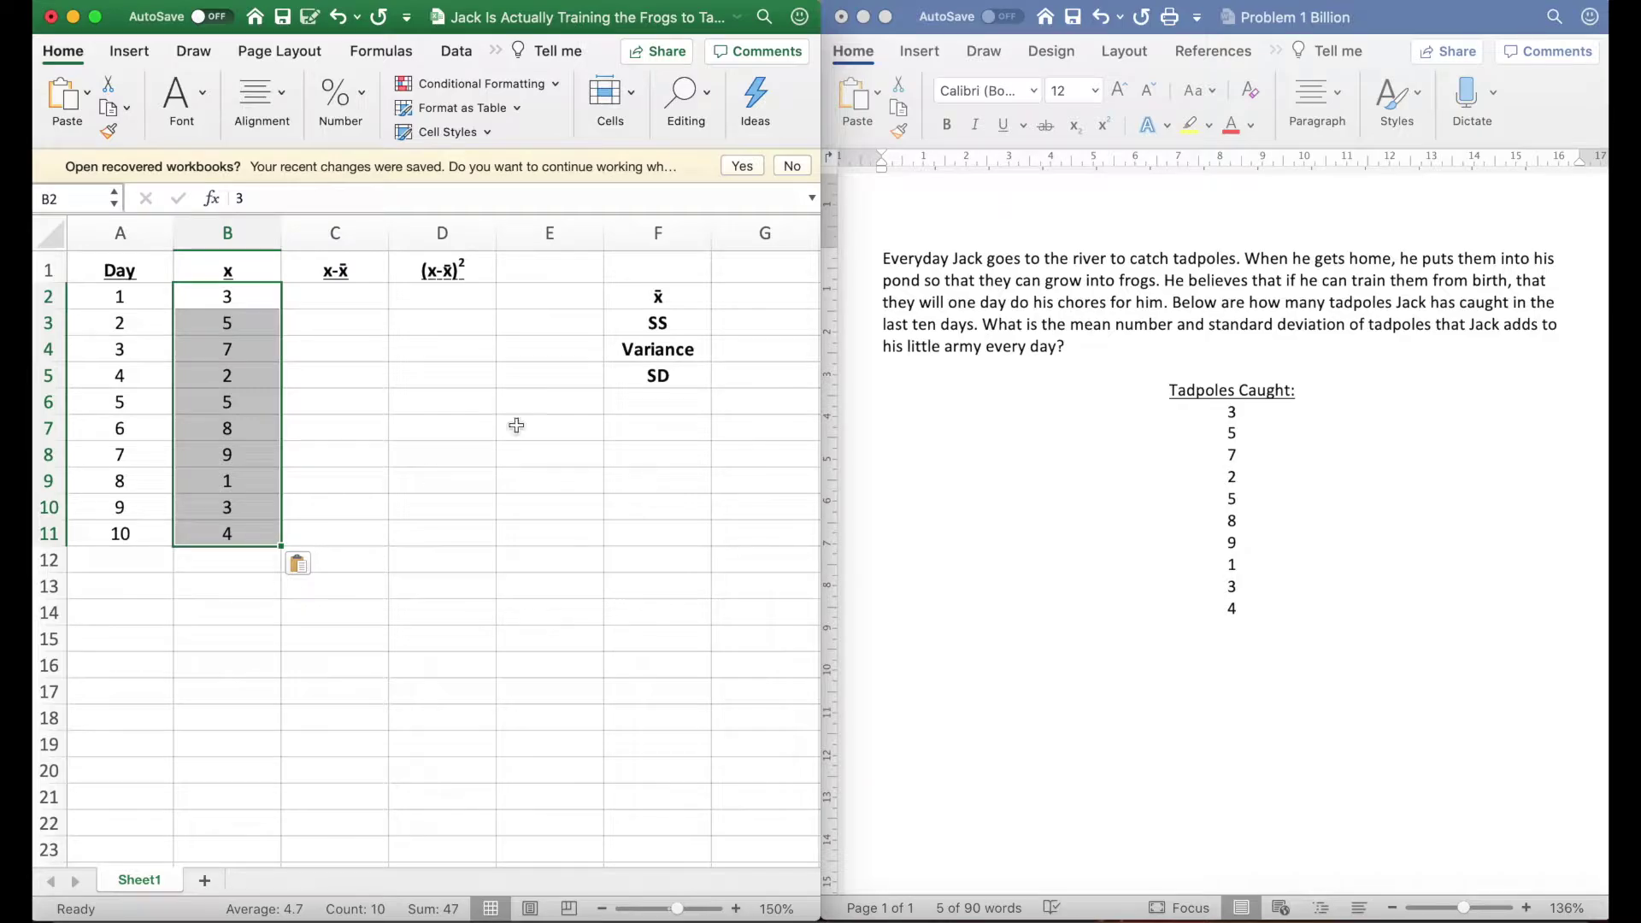
Step: Try a manual sum of the counts in B13, then clear the failed formula
left_click(235, 592)
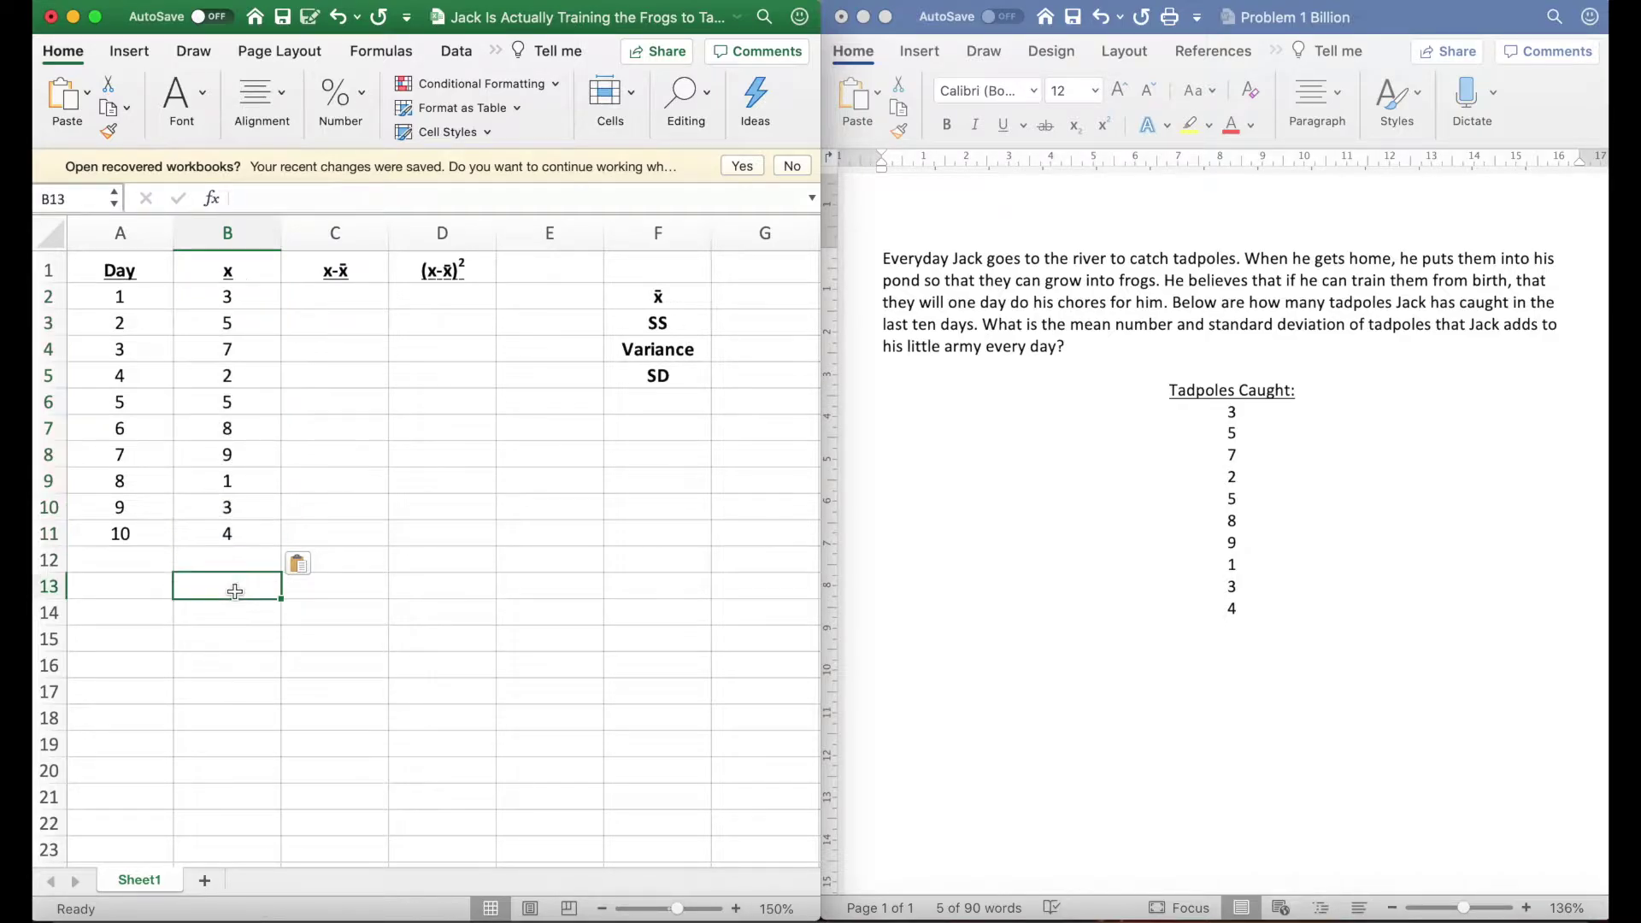
left_click(760, 297)
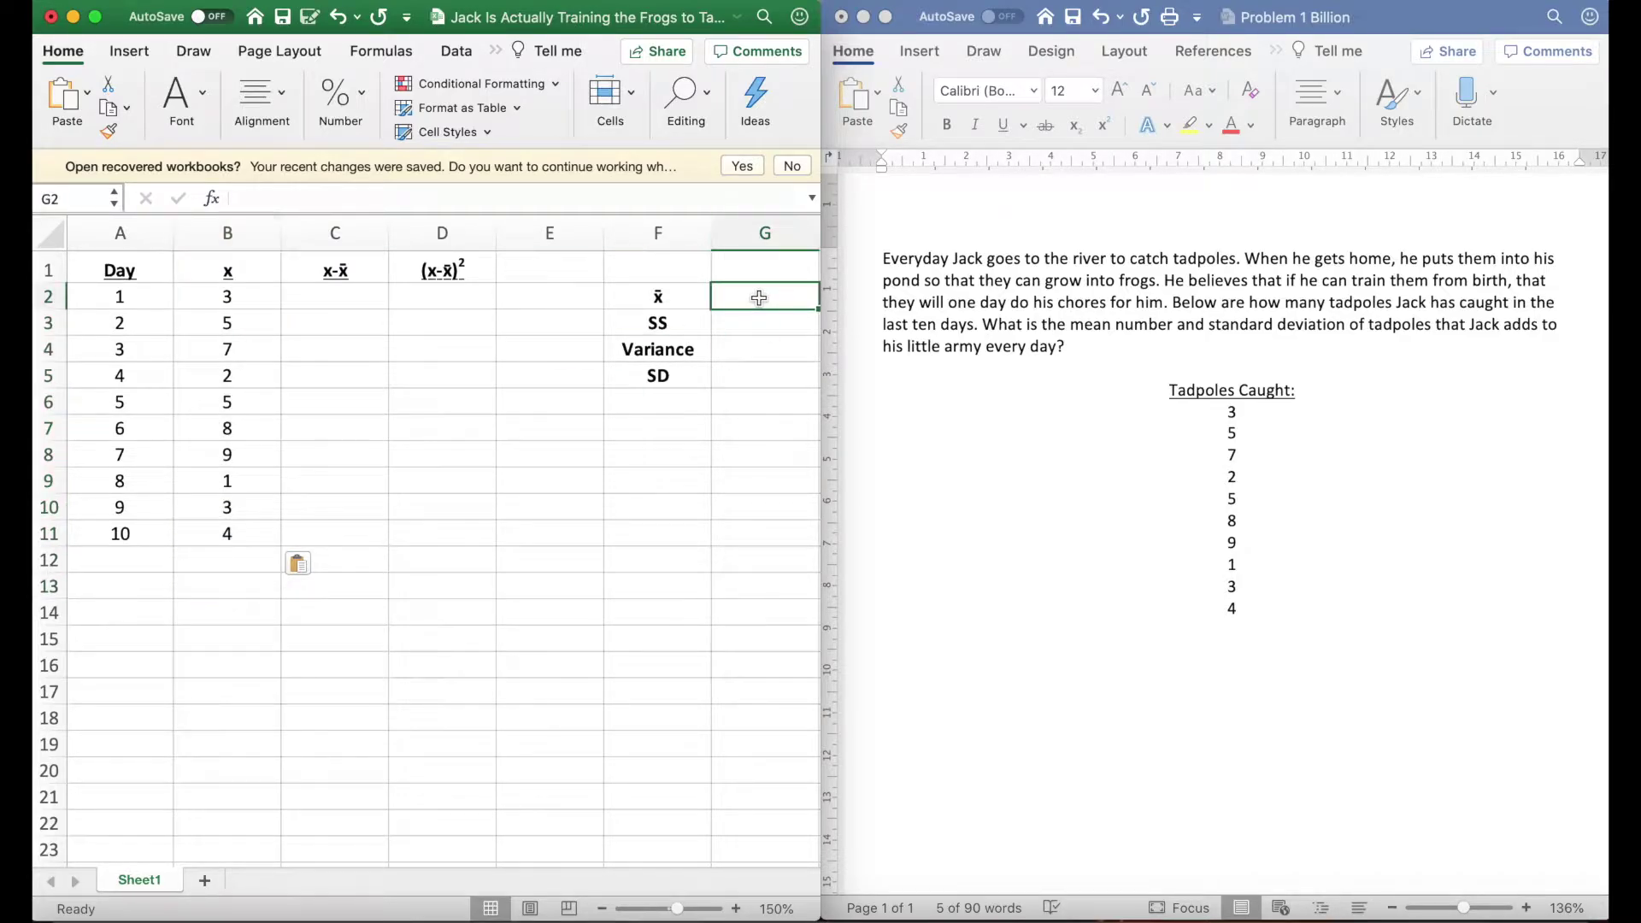
left_click(245, 598)
type("=3")
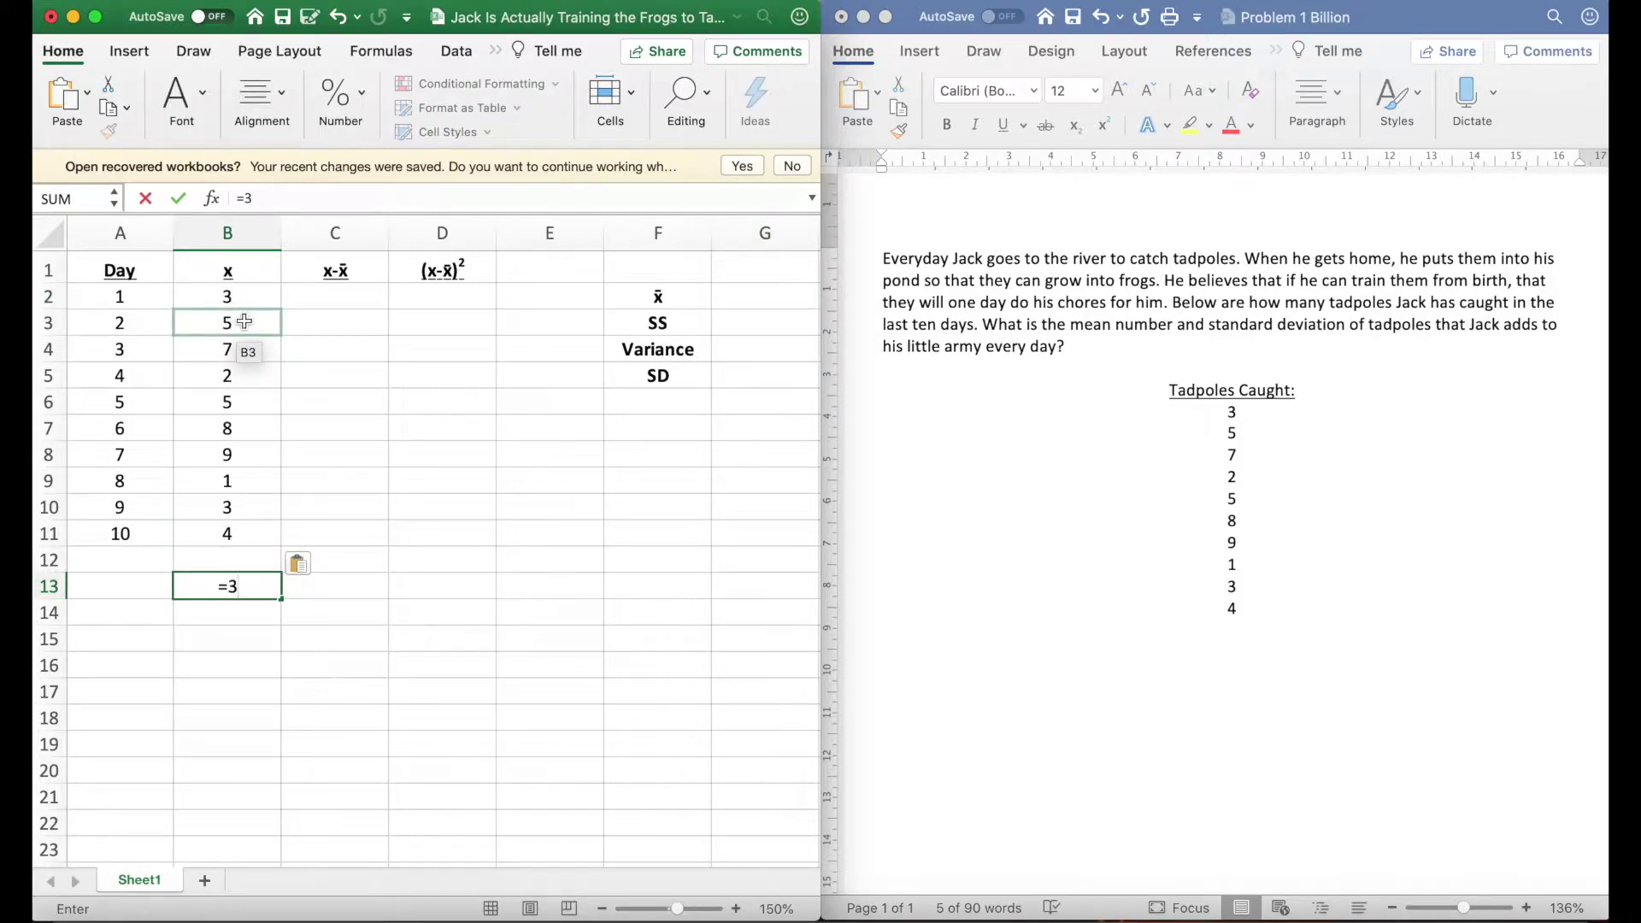
type("+5+7/...")
key("Return")
left_click(229, 595)
key("Delete")
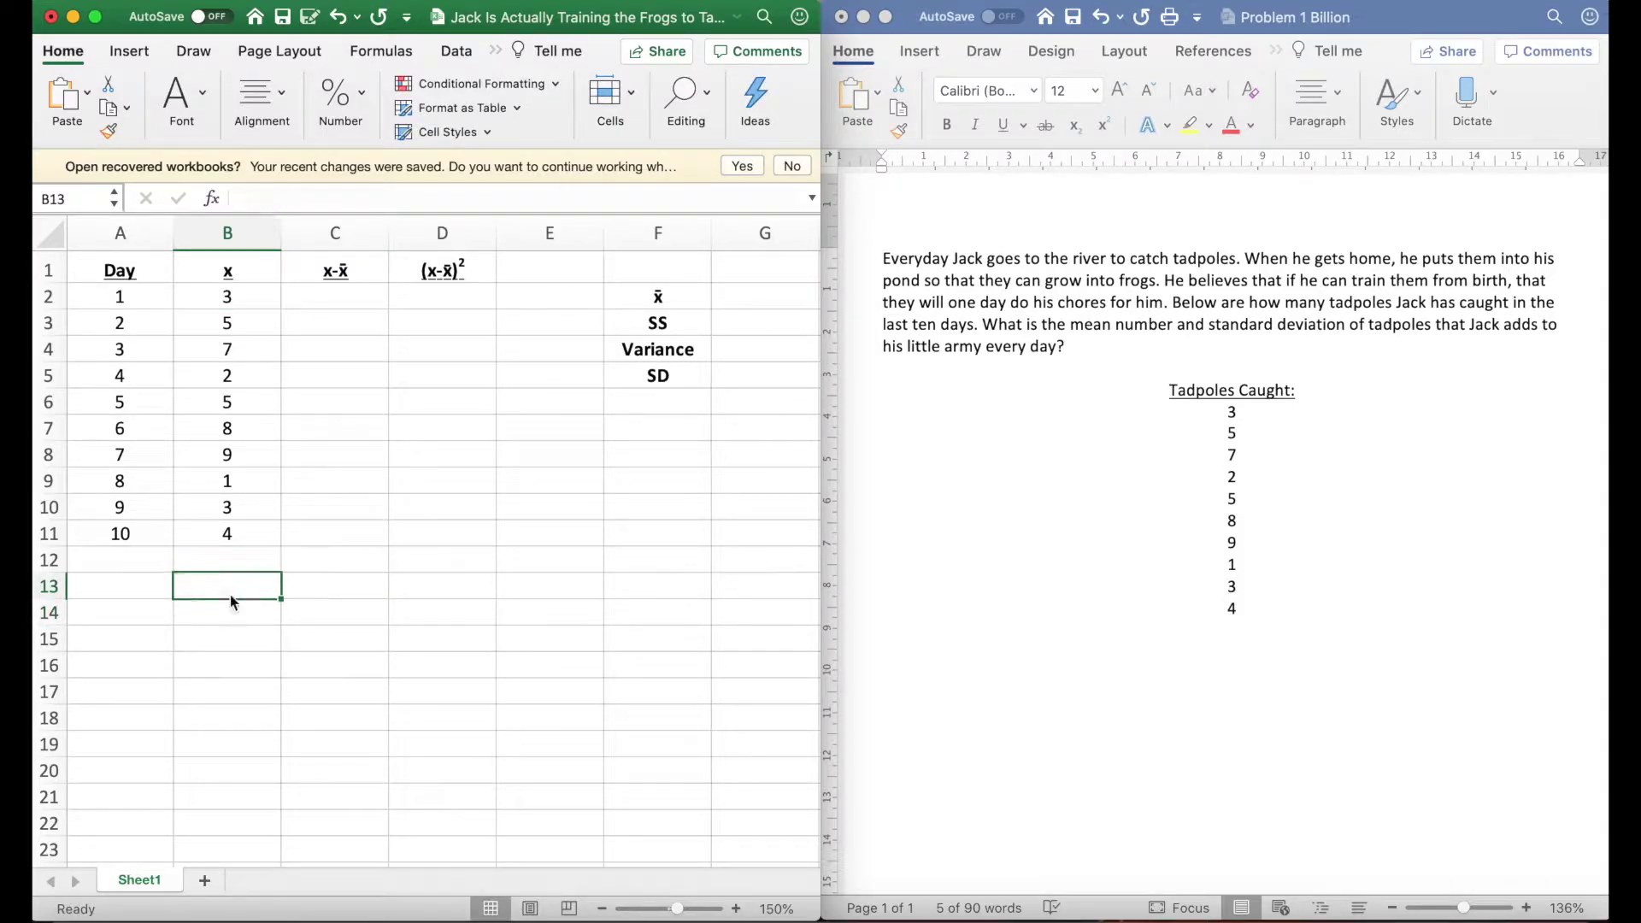
Step: Enter =AVERAGE(B2:B11) in G2 beside x̄, giving a mean of 4.7
left_click(741, 295)
type("=")
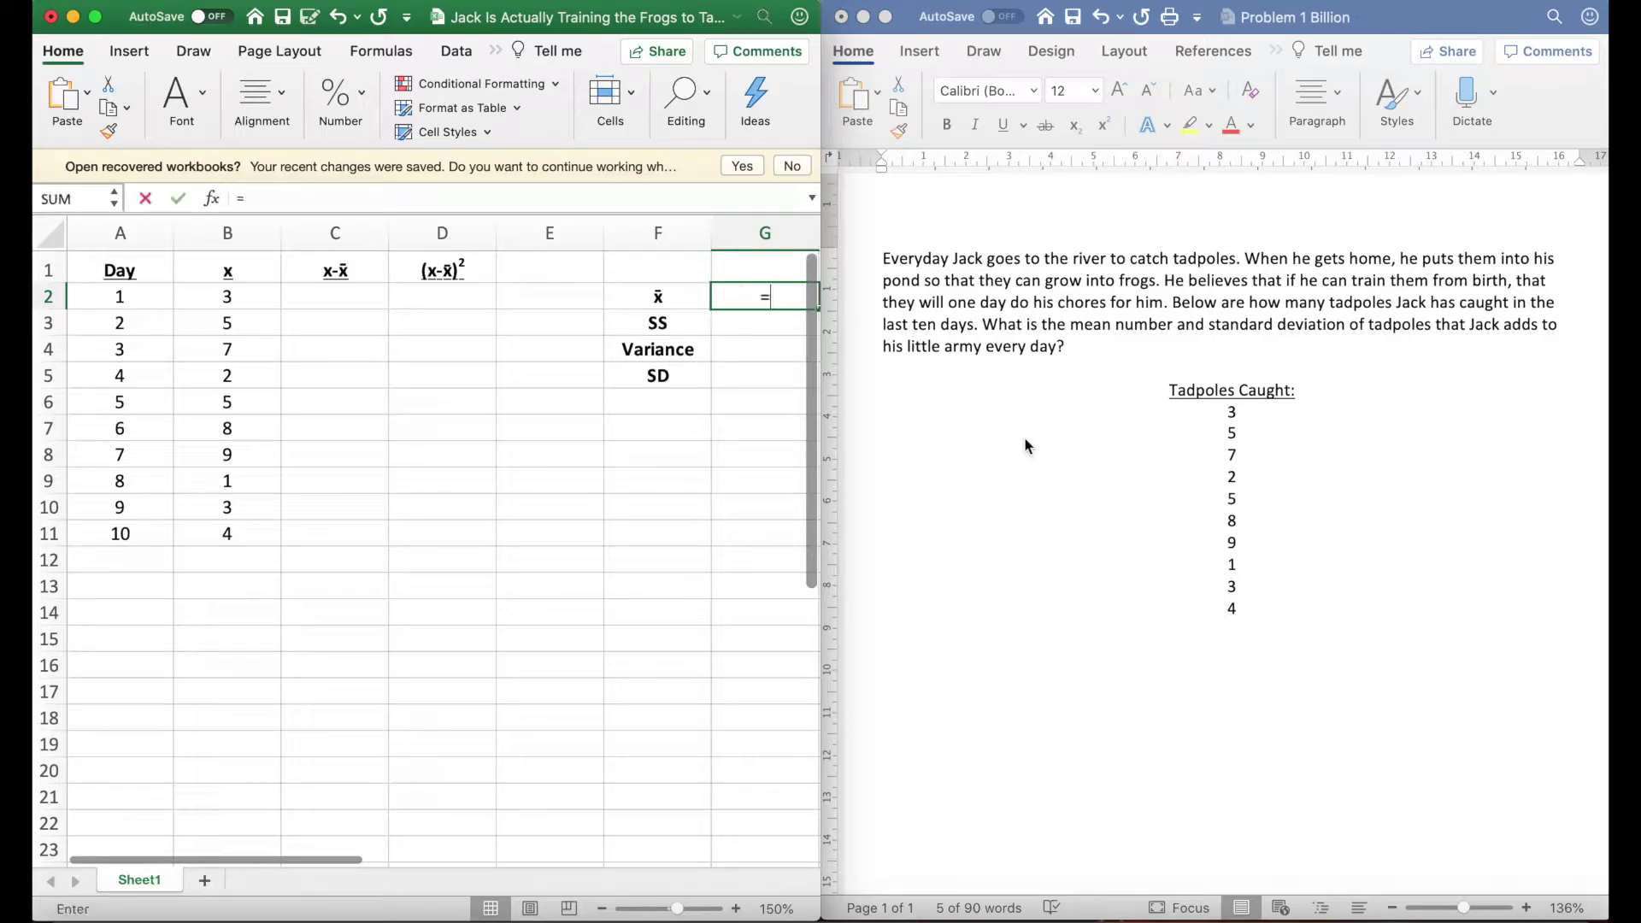
type("avera")
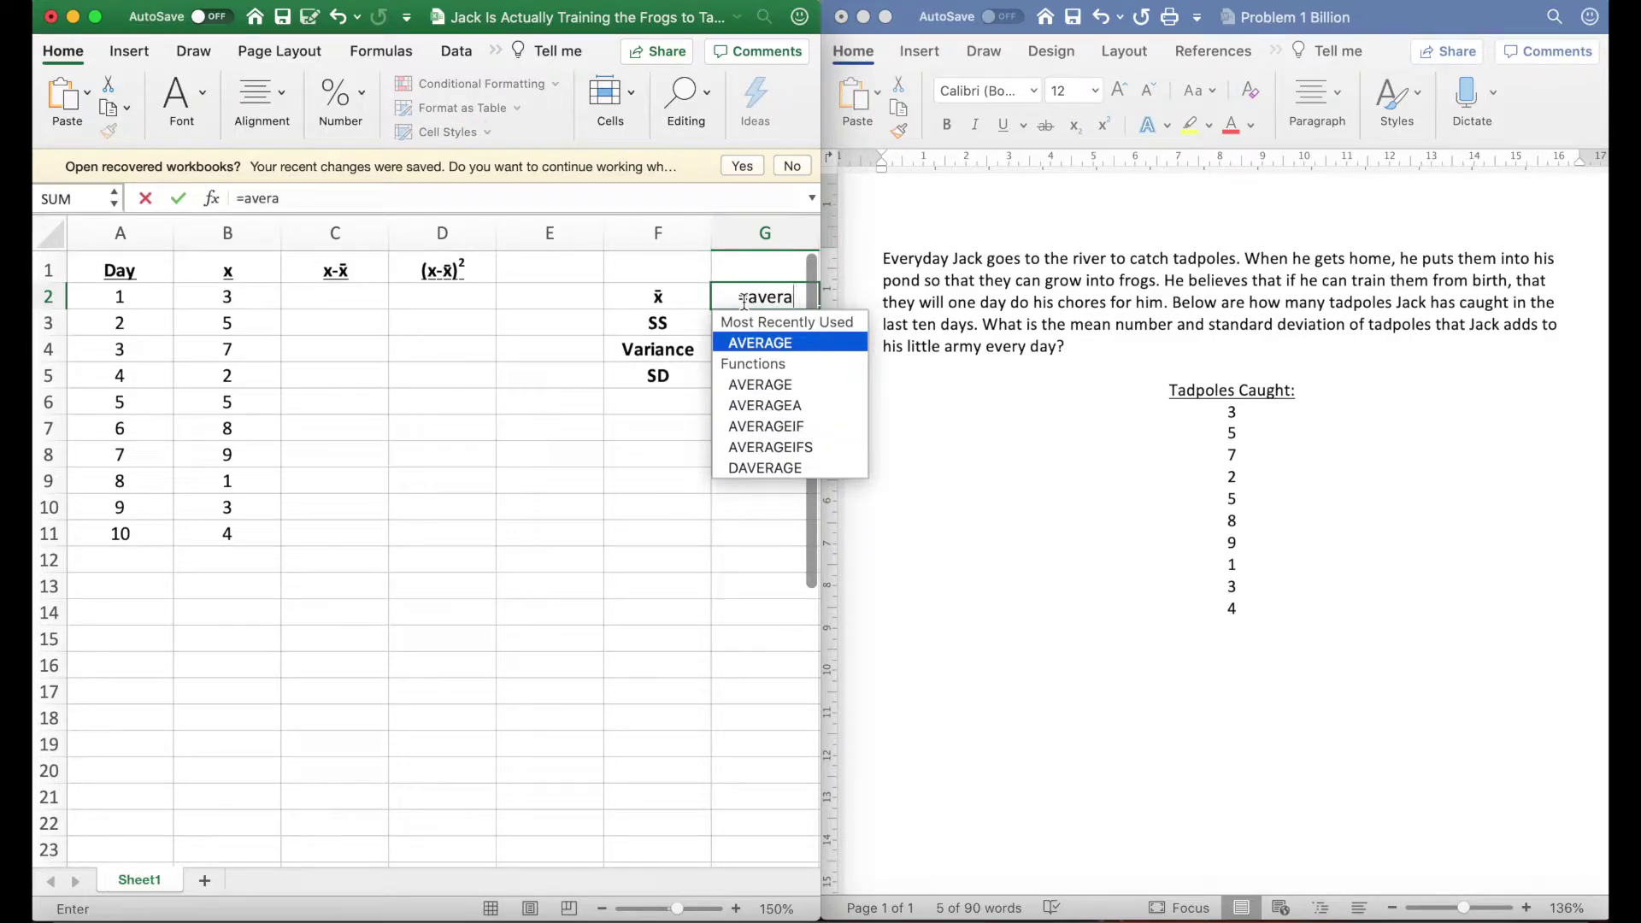
double_click(770, 345)
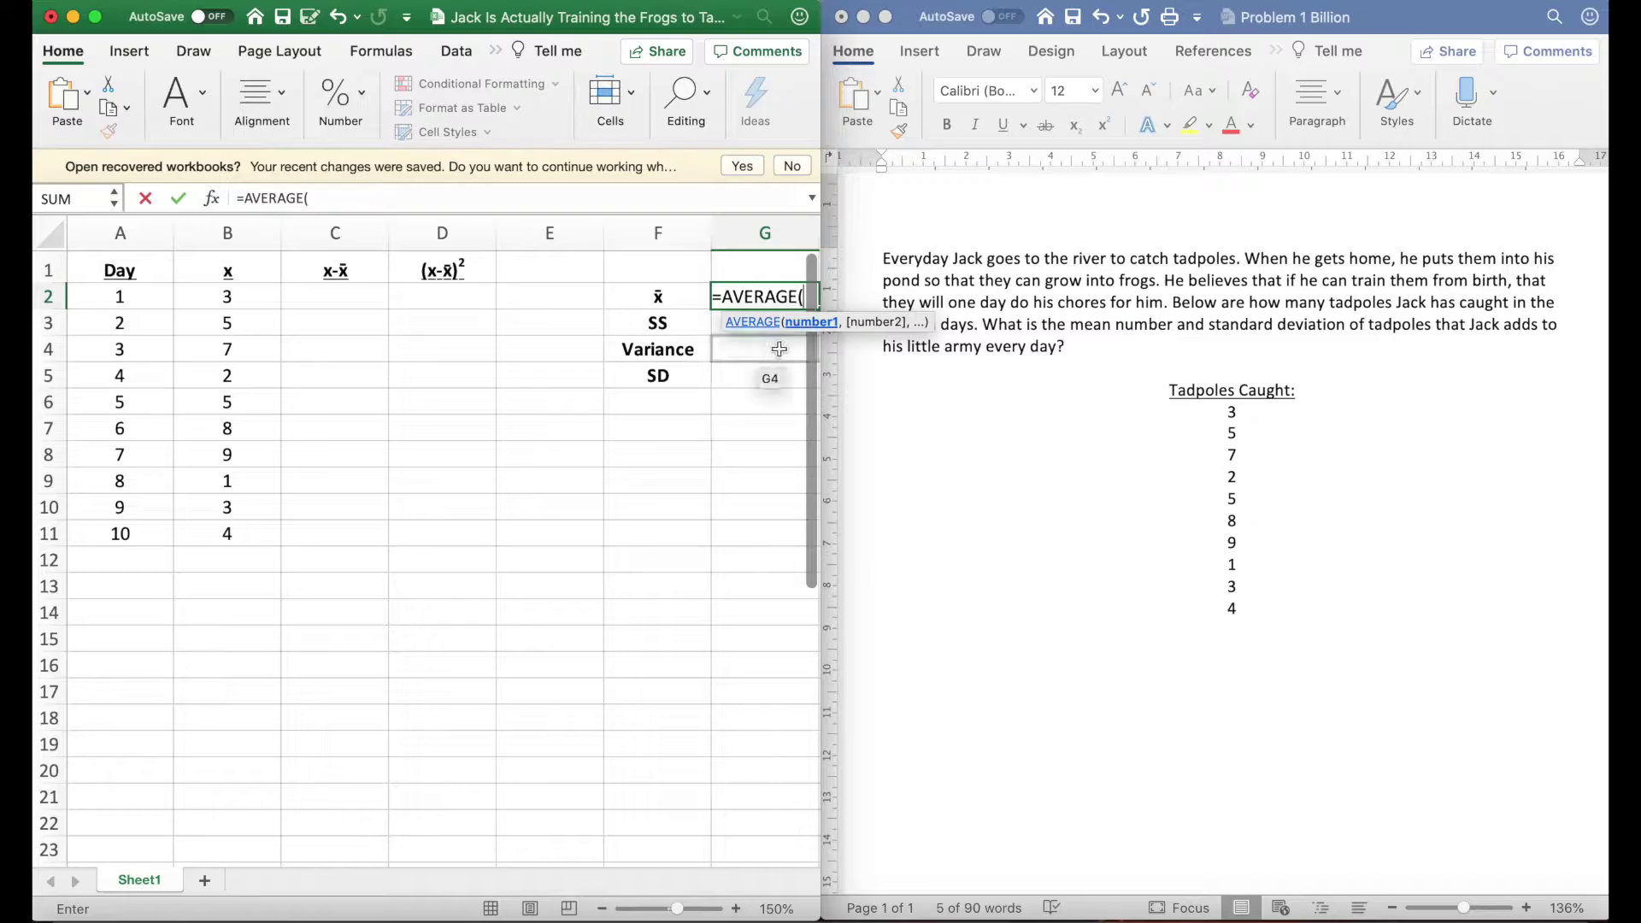
left_click(250, 301)
left_click_drag(254, 322, 233, 536)
key("Return")
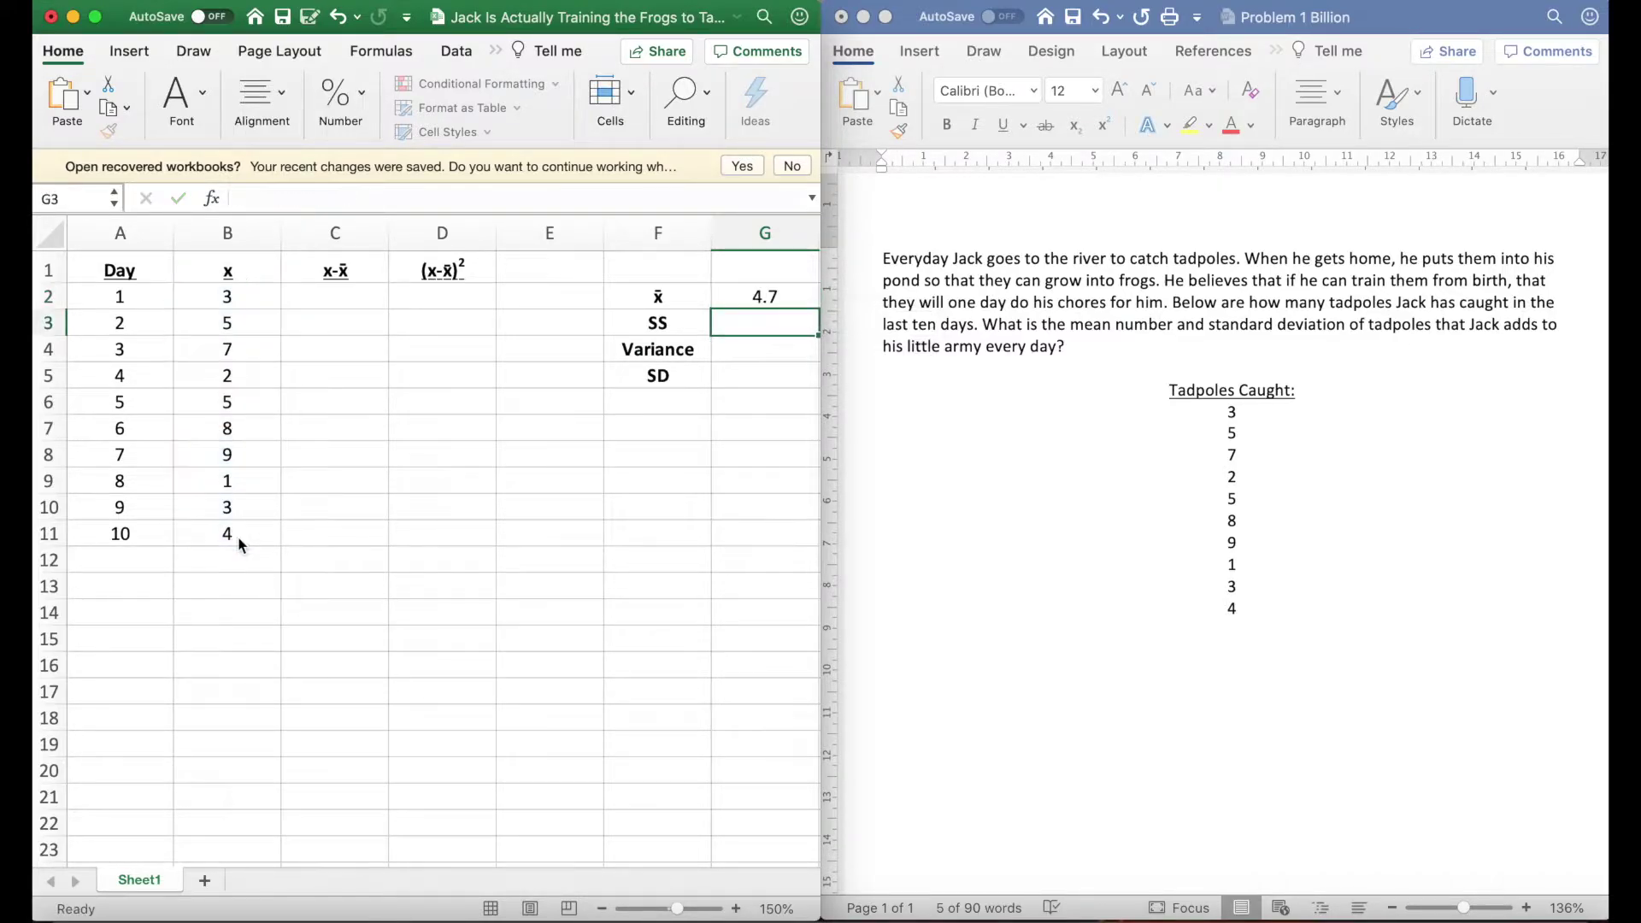
left_click(776, 305)
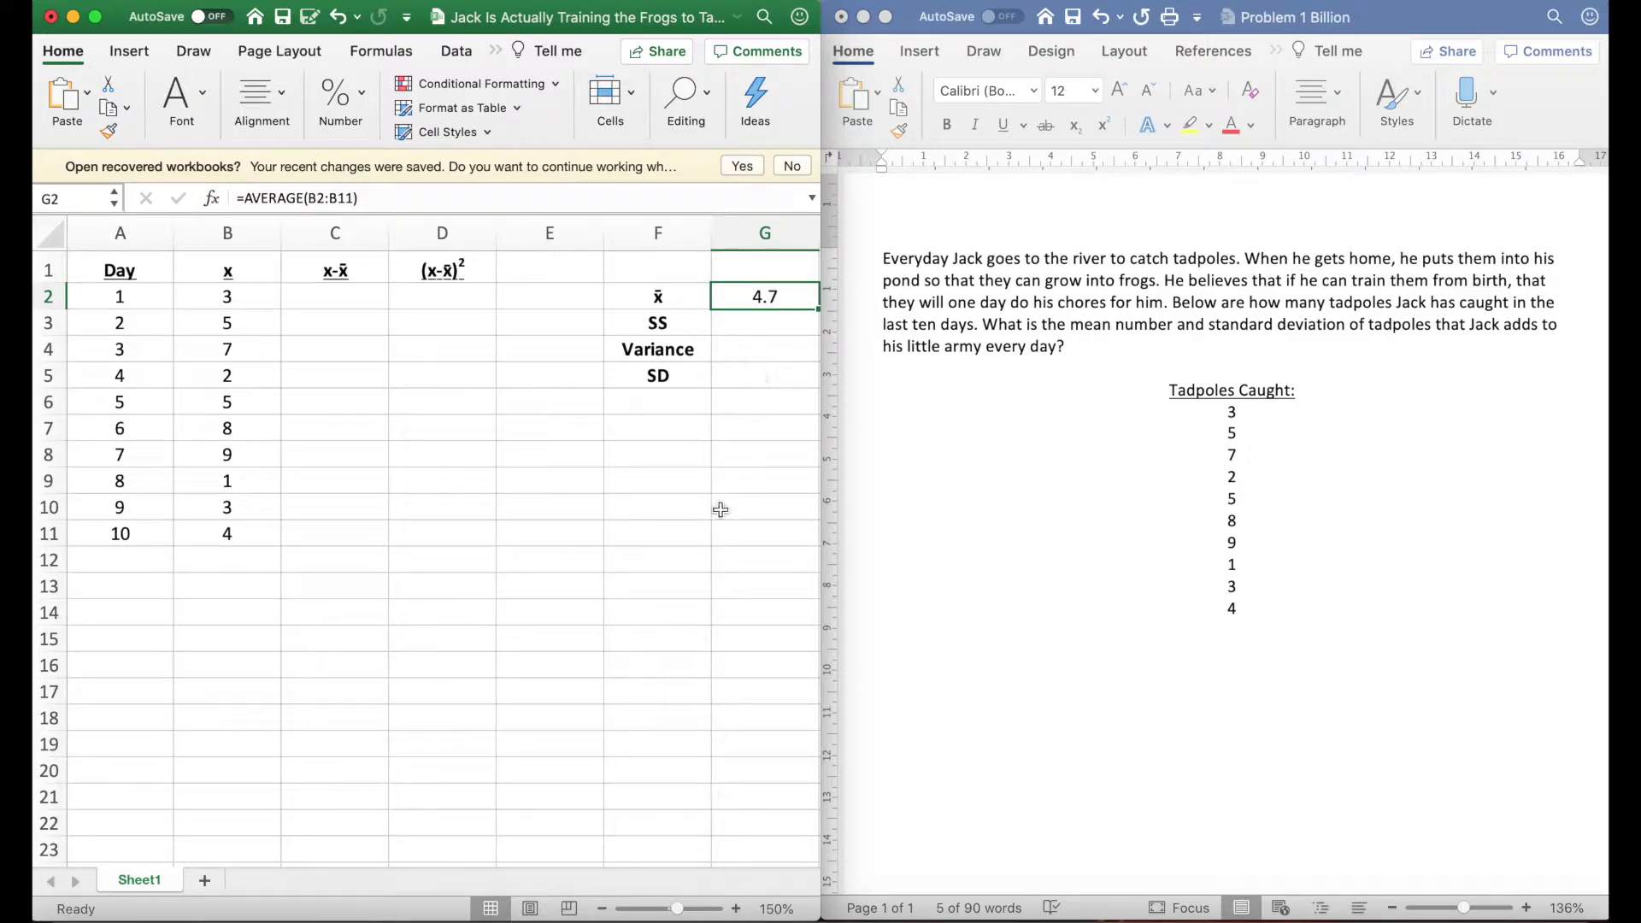
left_click(639, 723)
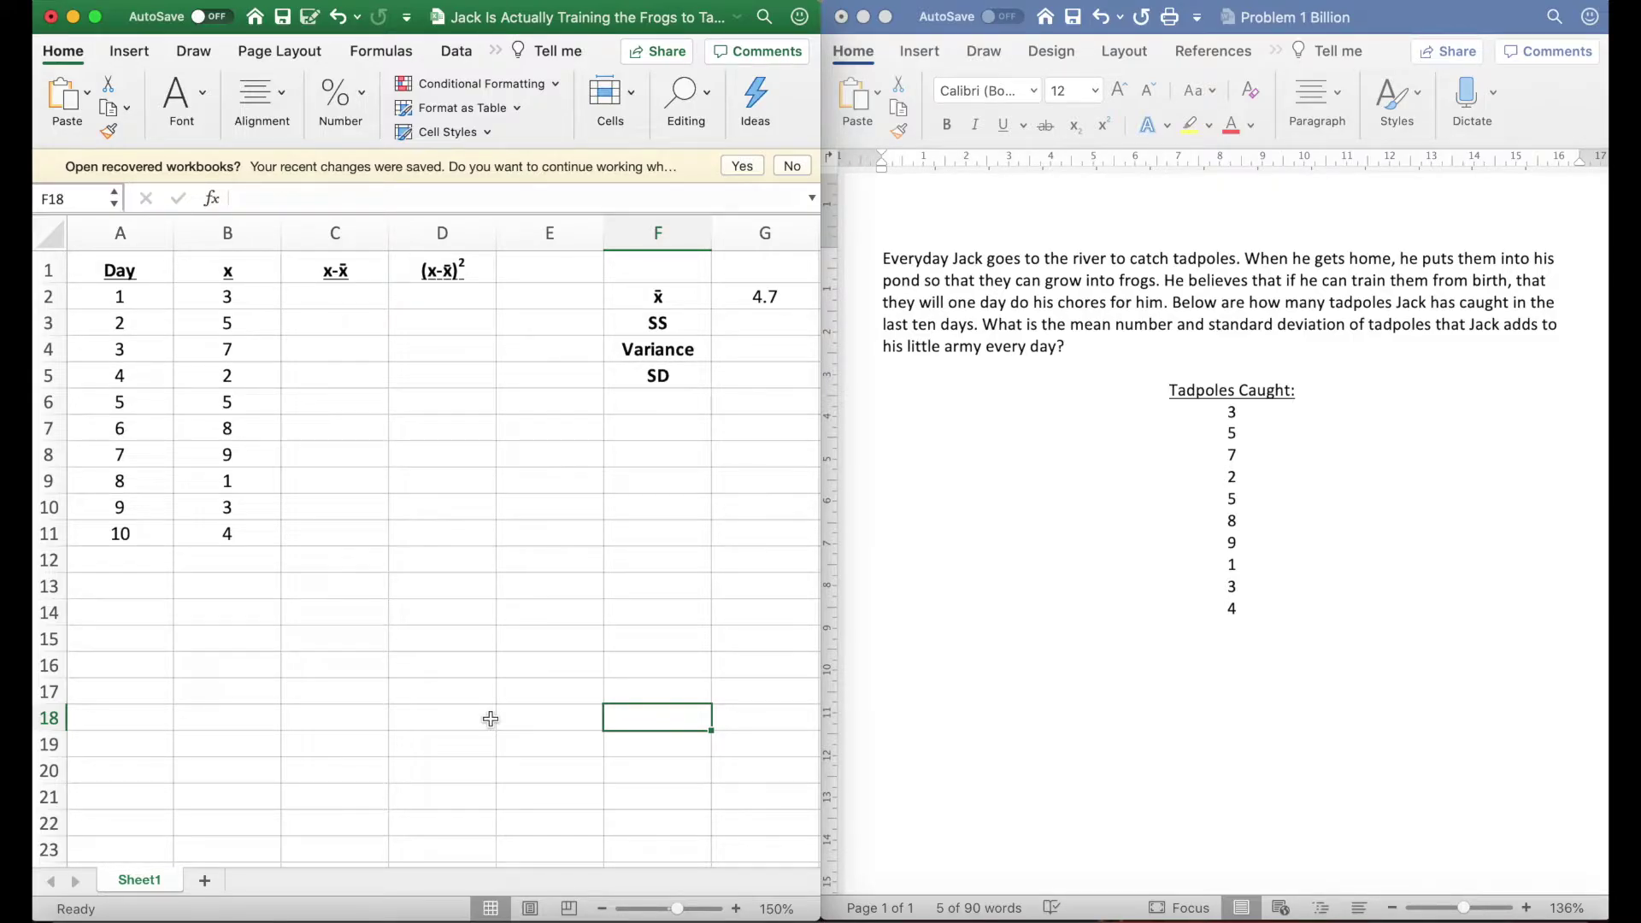
left_click(328, 302)
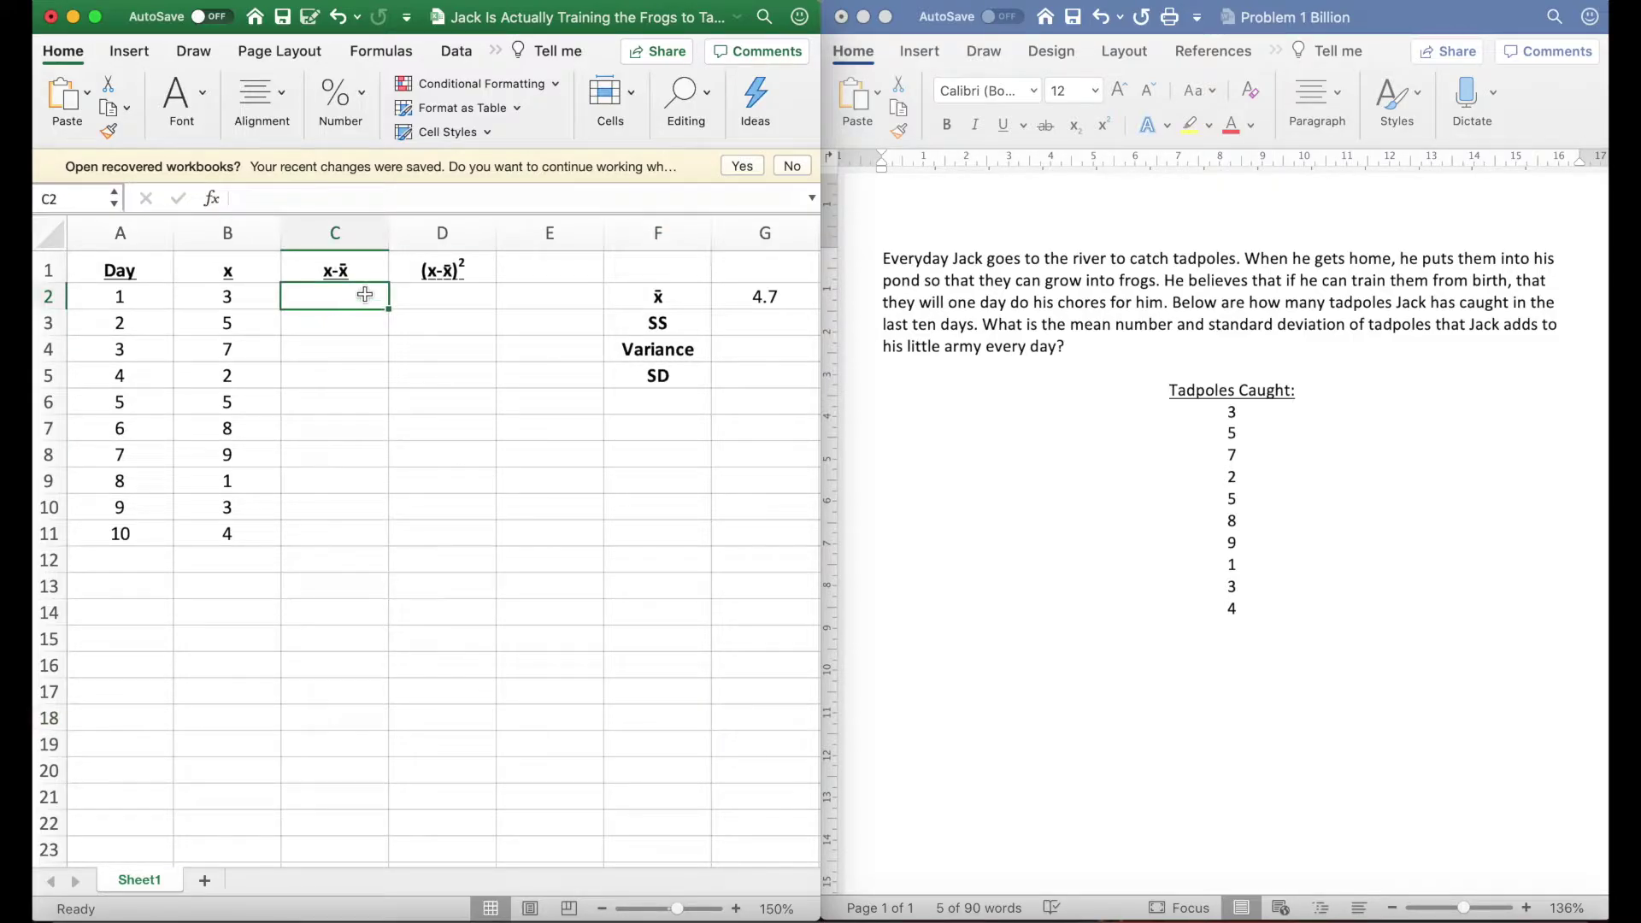
Step: Enter the deviation formula =B2-$G$2 in C2, giving -1.7
left_click(239, 299)
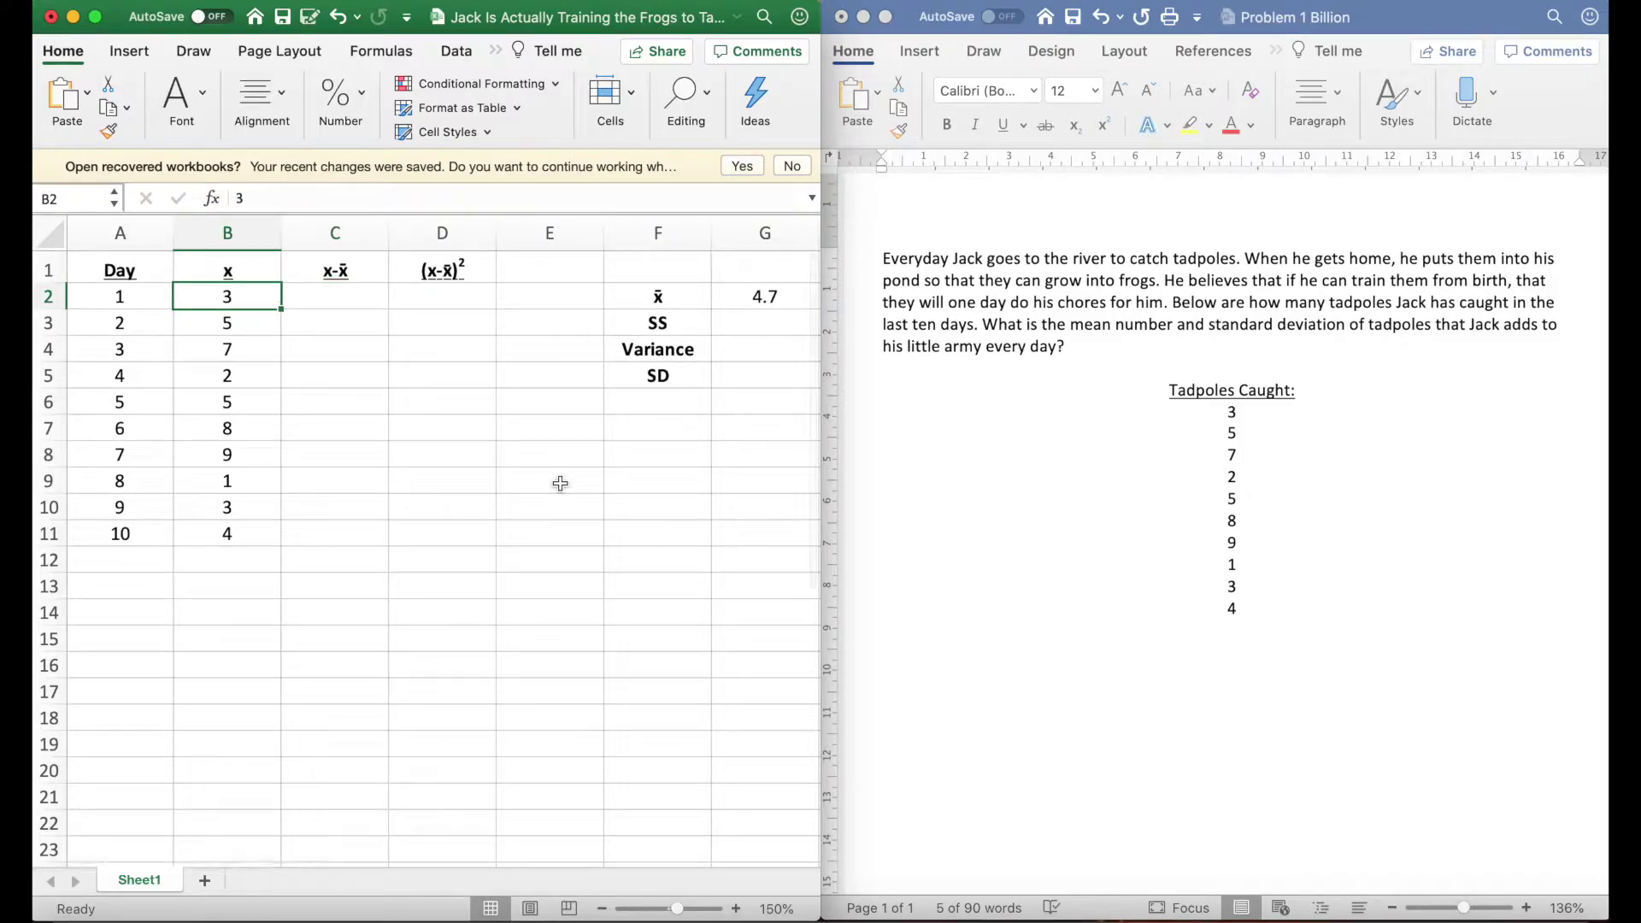
left_click(347, 296)
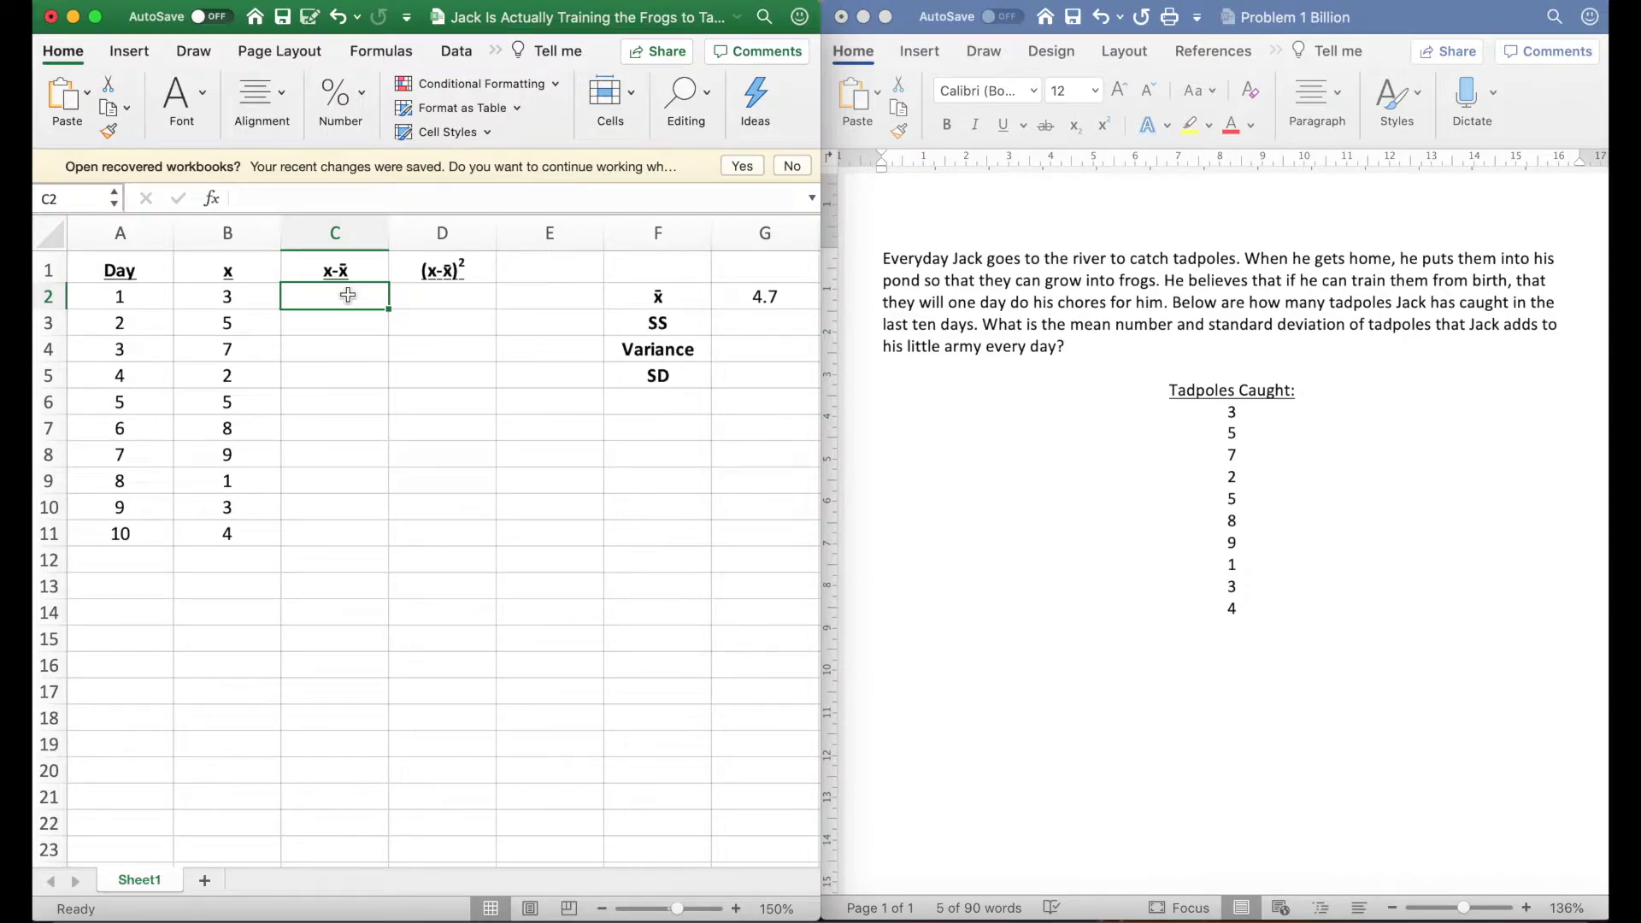
type("=")
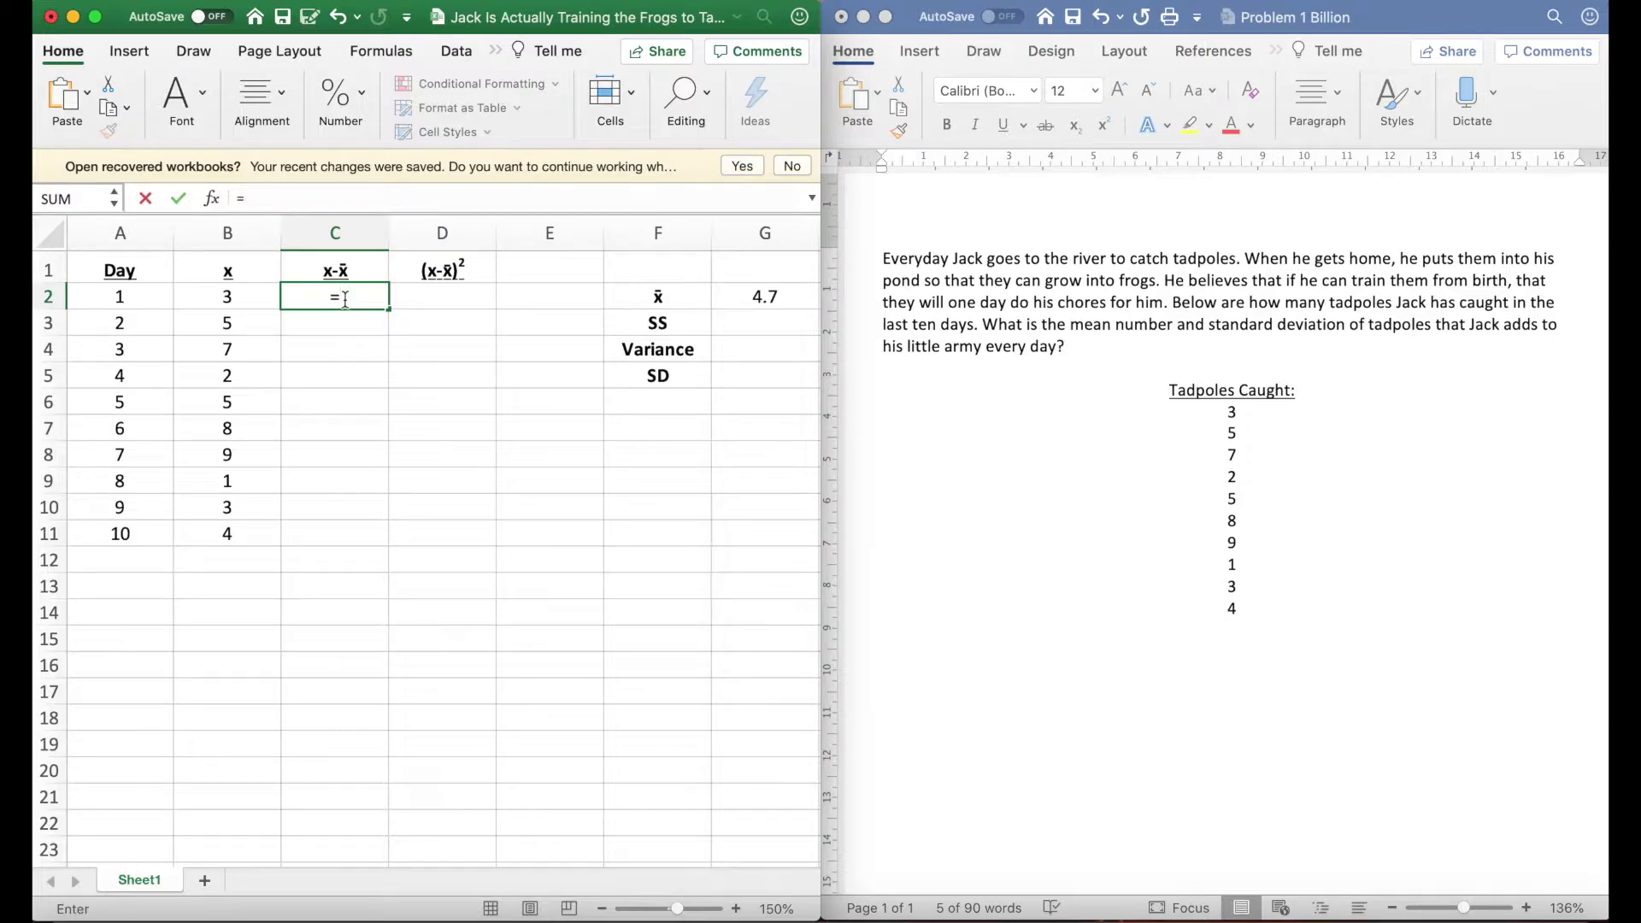
left_click(237, 302)
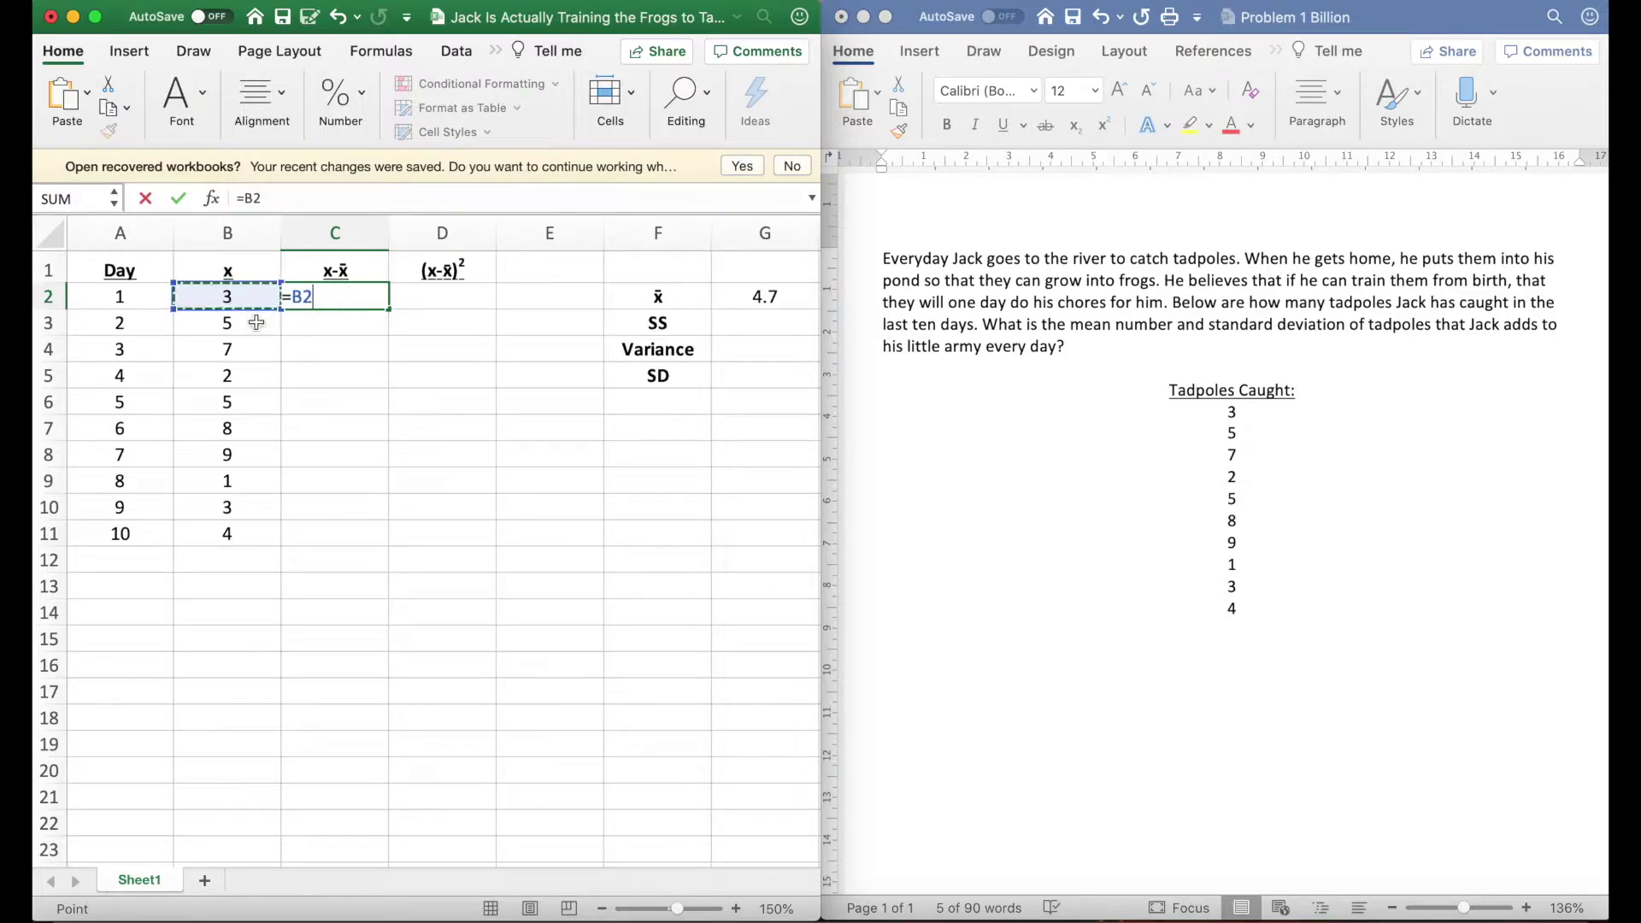
type("-")
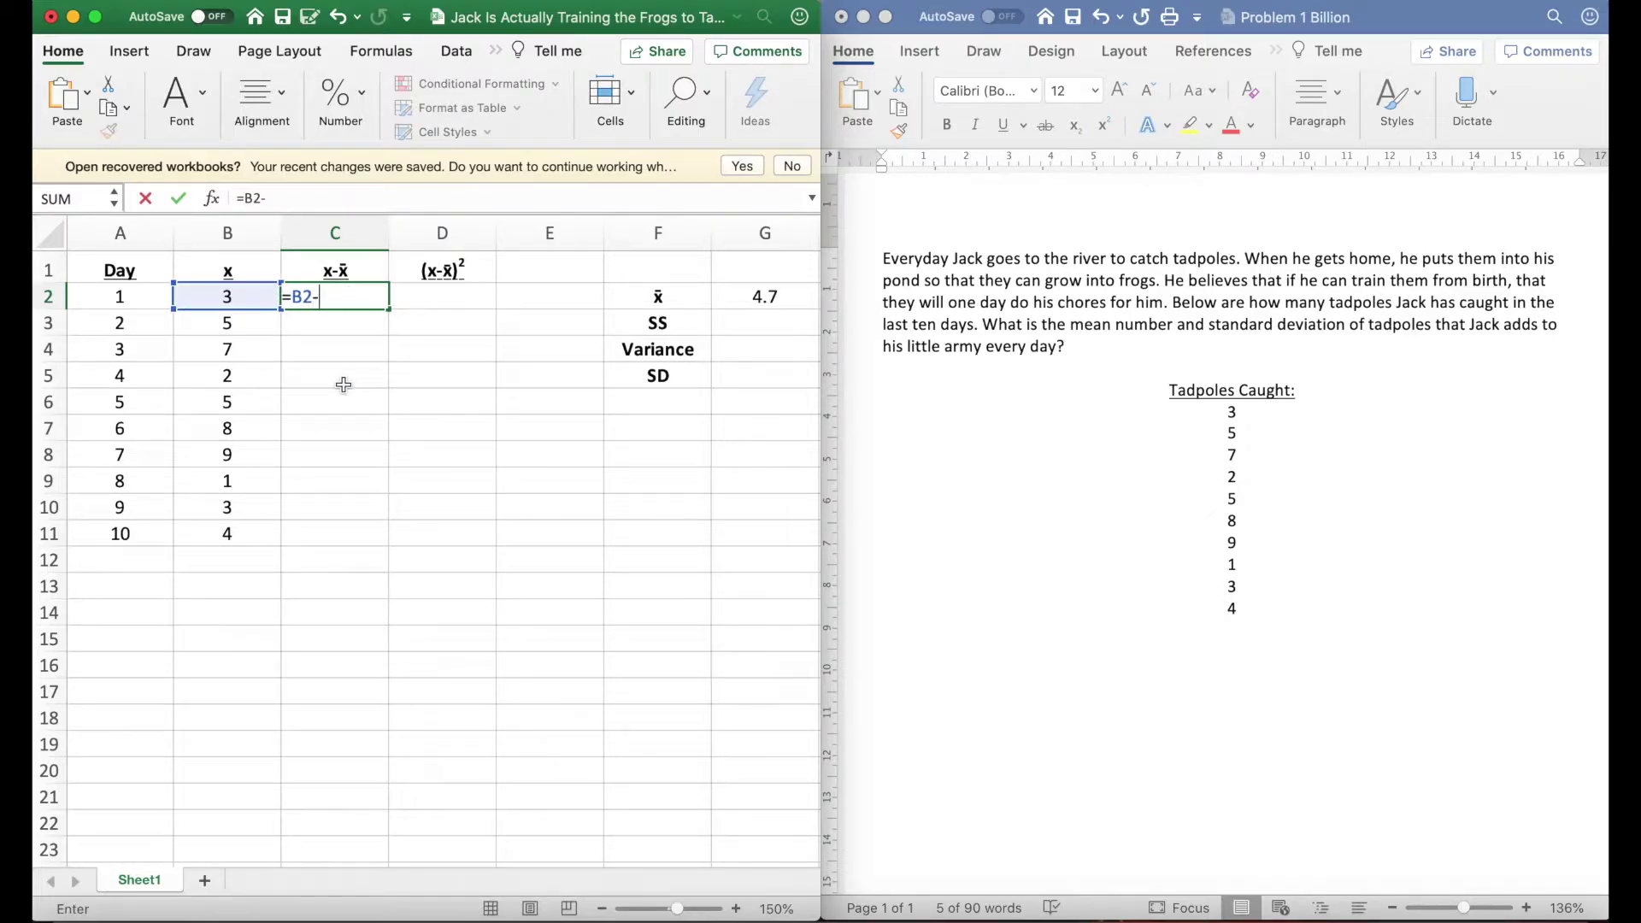
left_click(768, 297)
left_click(270, 198)
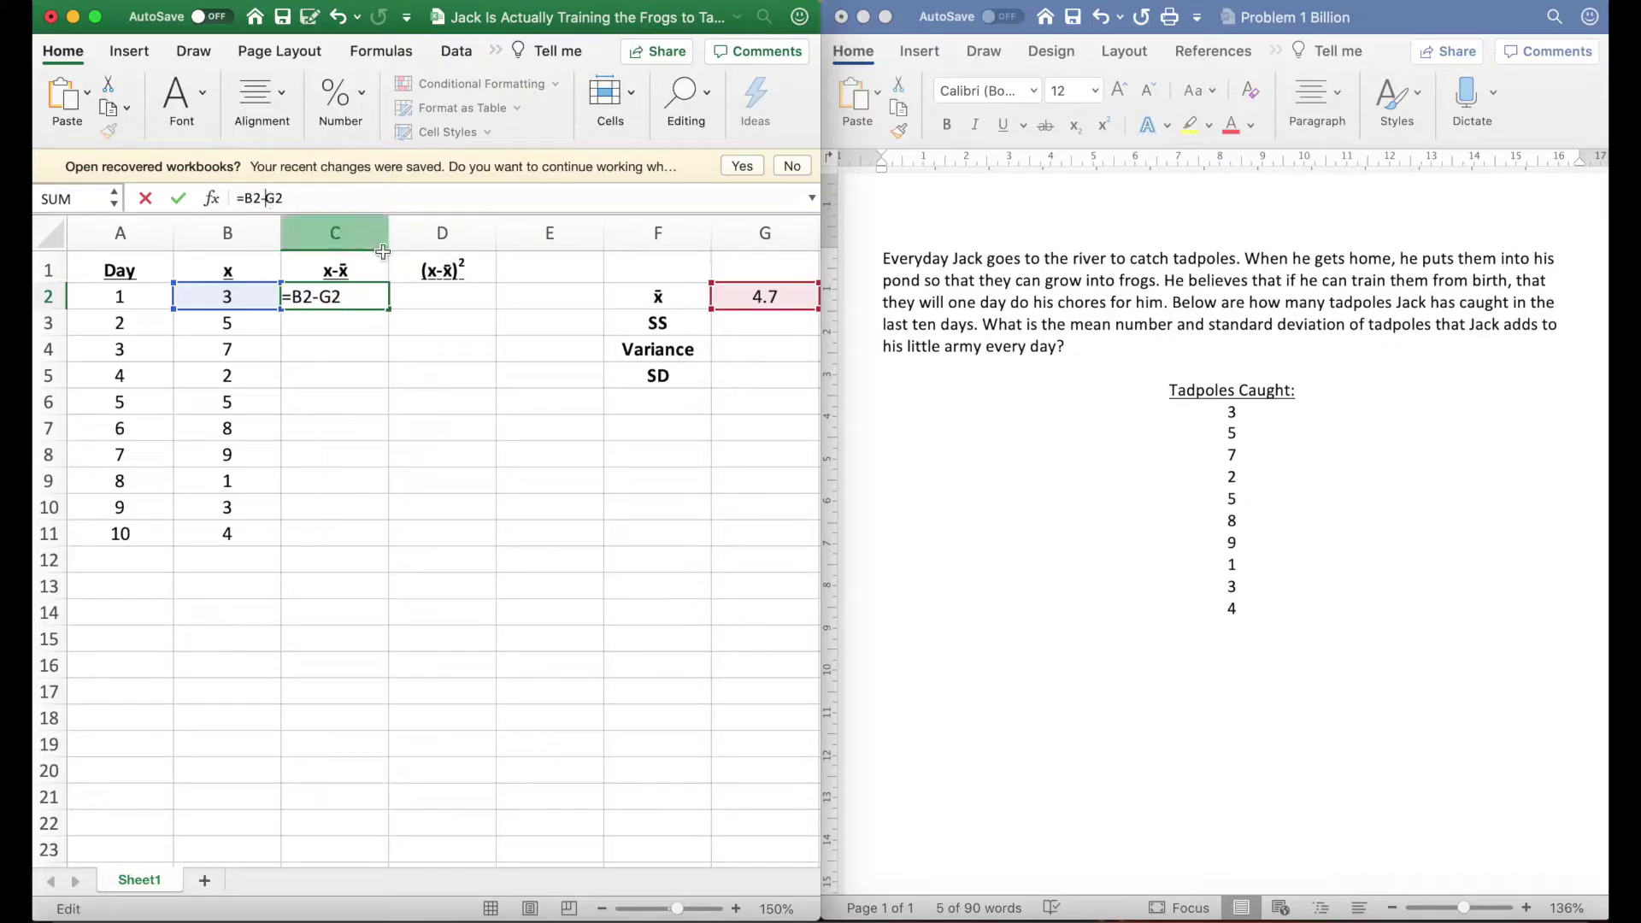
type("$G")
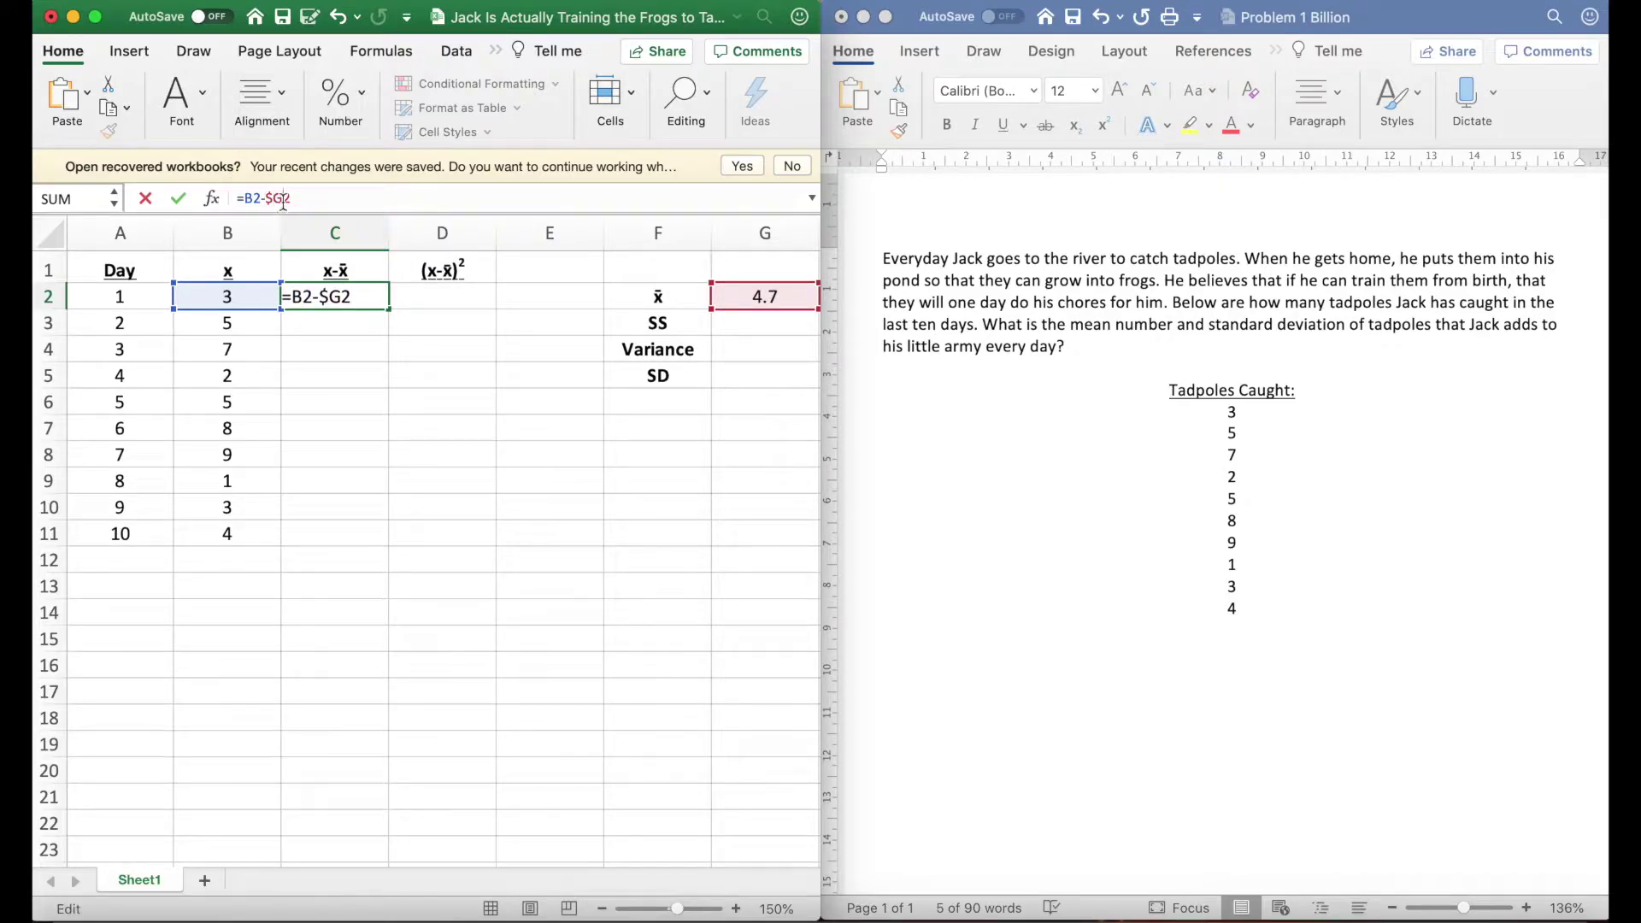
type("$")
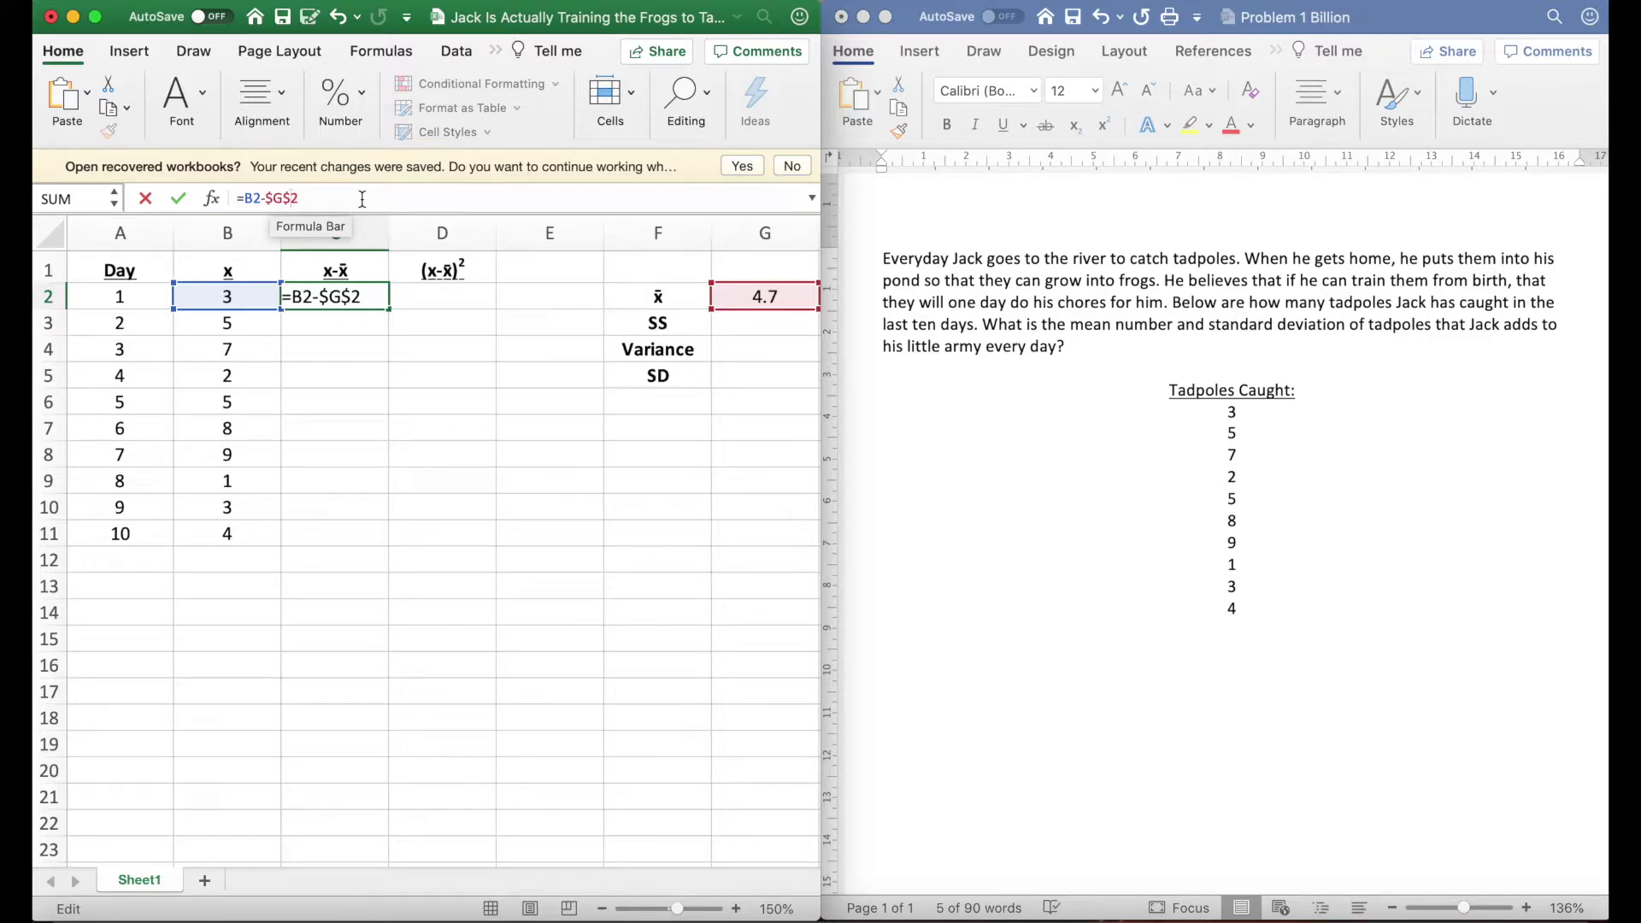
key("Return")
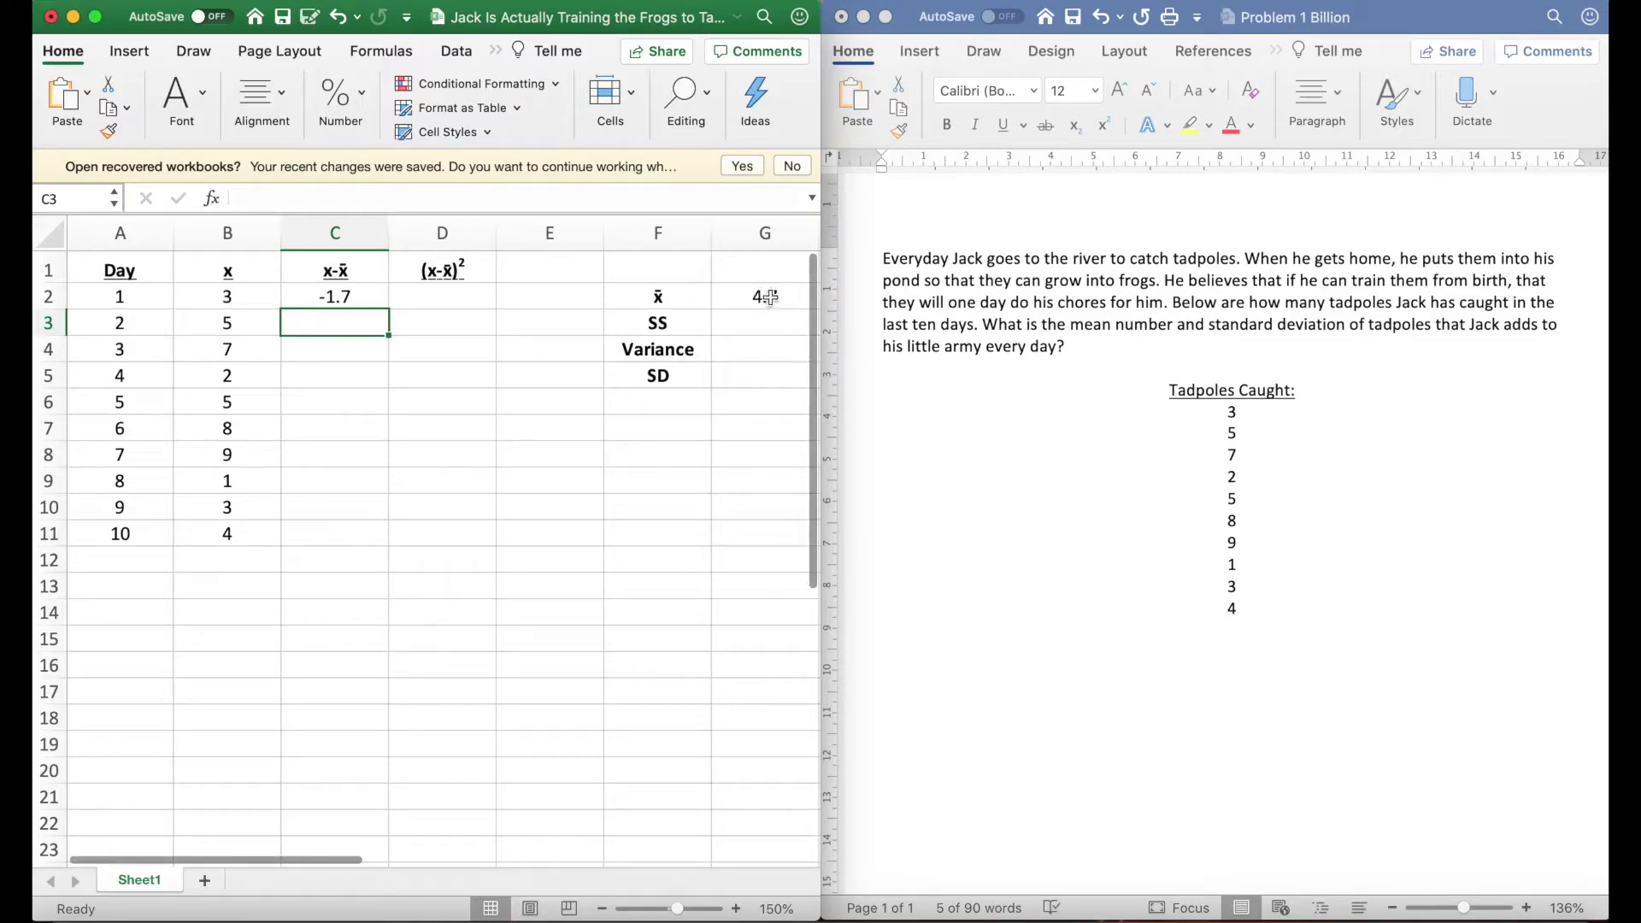
Step: Fill the deviation formula down to C11, producing deviations through -0.7
left_click(366, 297)
left_click(357, 331)
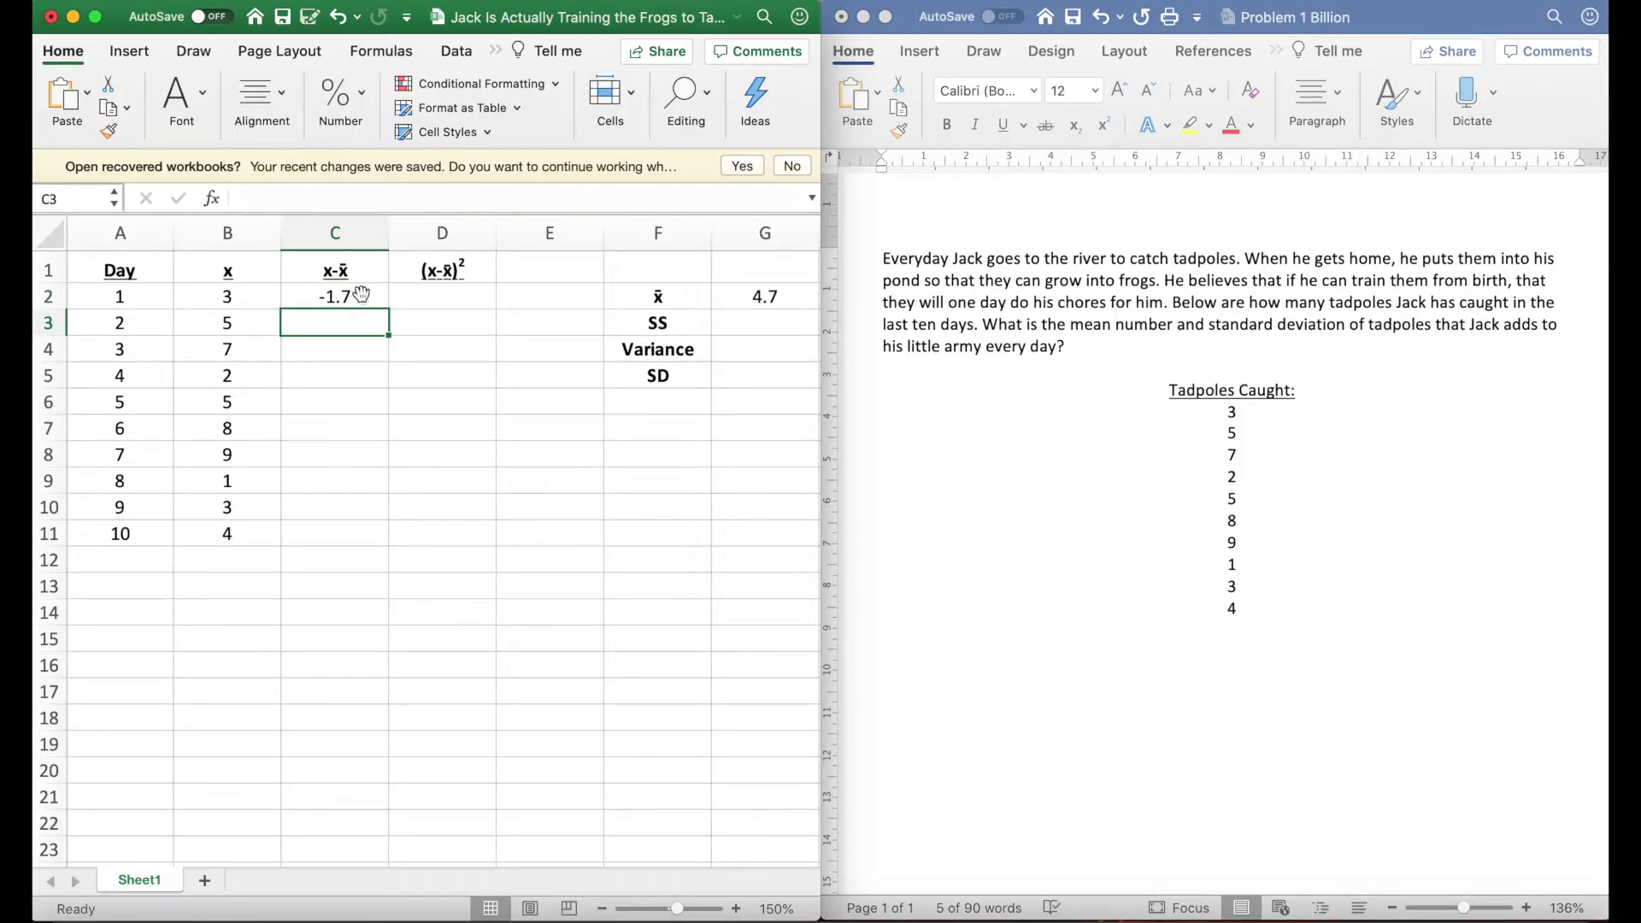
left_click(361, 294)
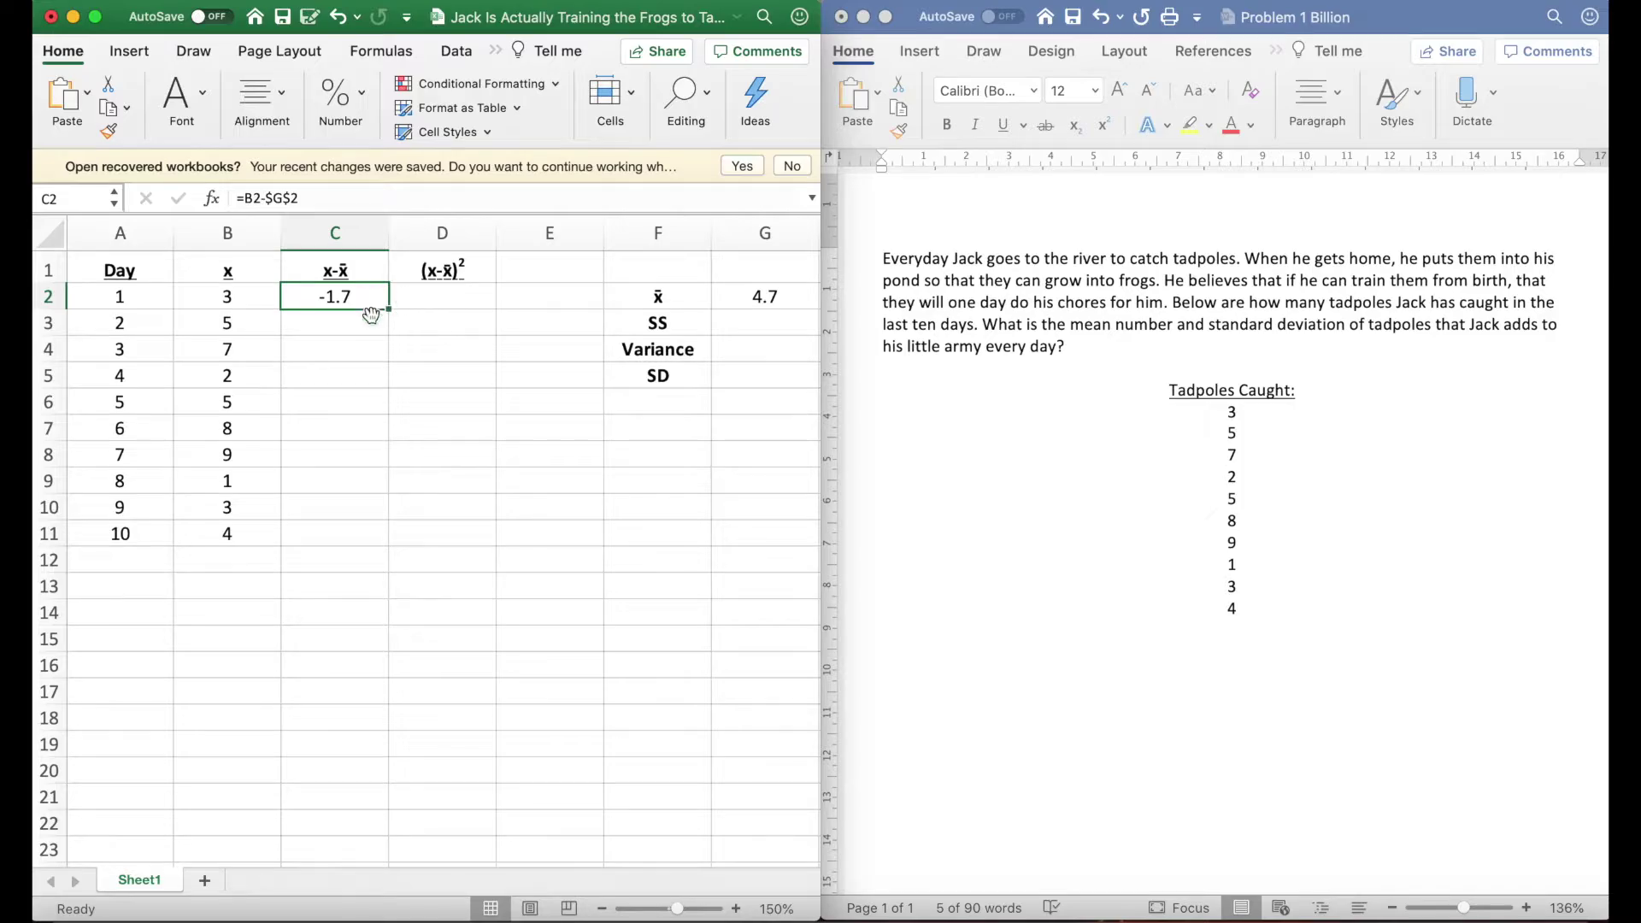
left_click_drag(389, 309, 390, 549)
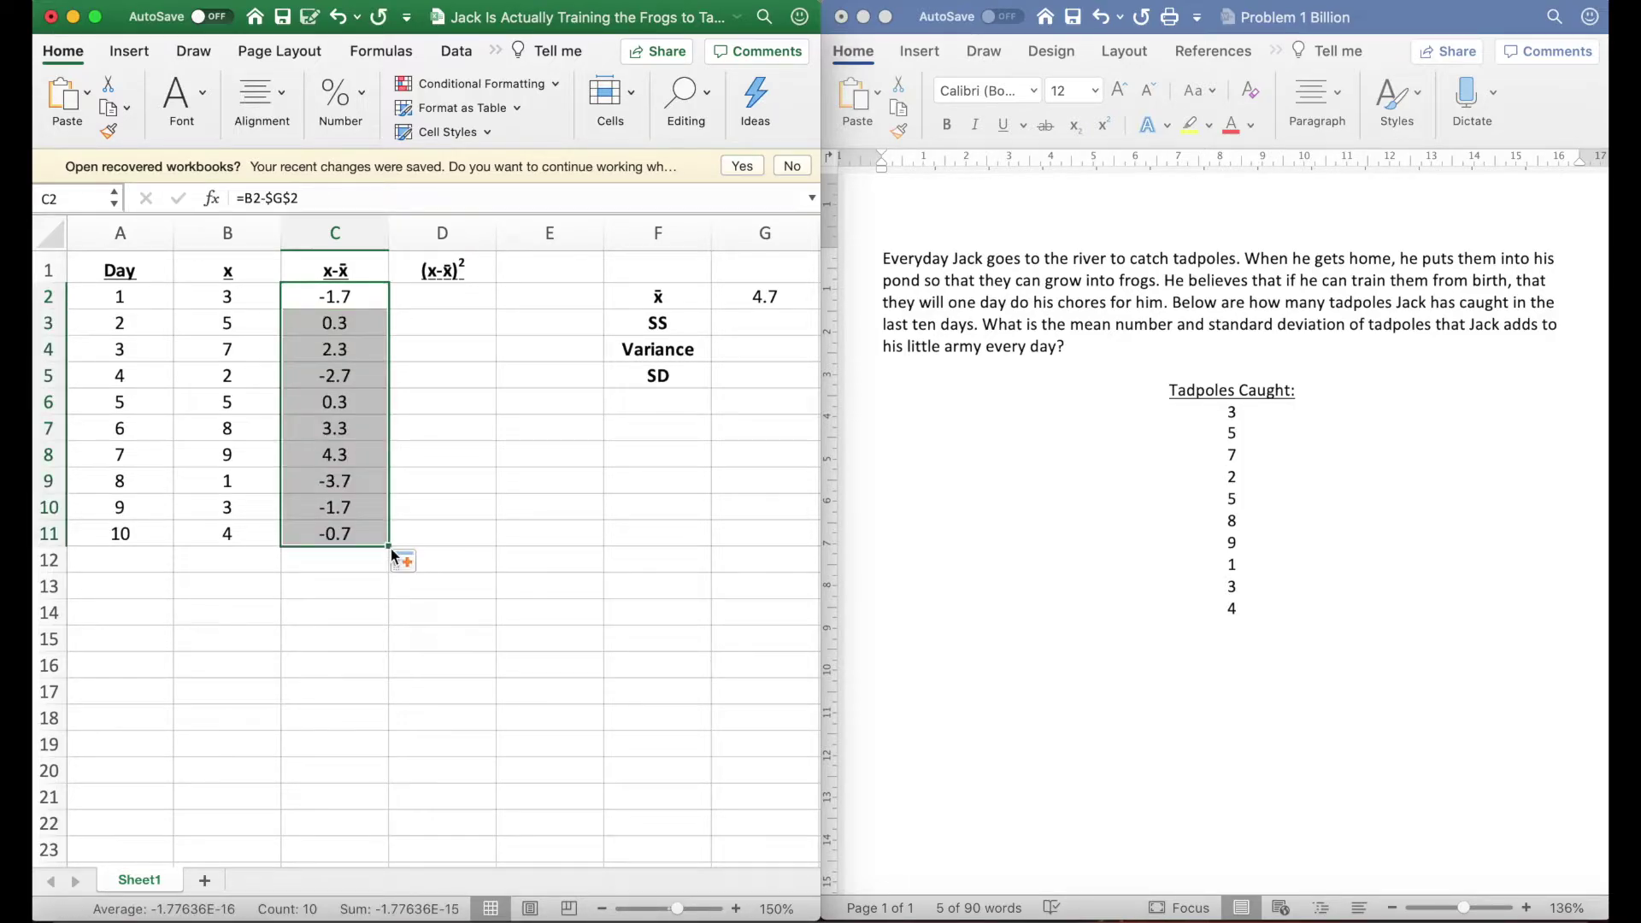
left_click(518, 425)
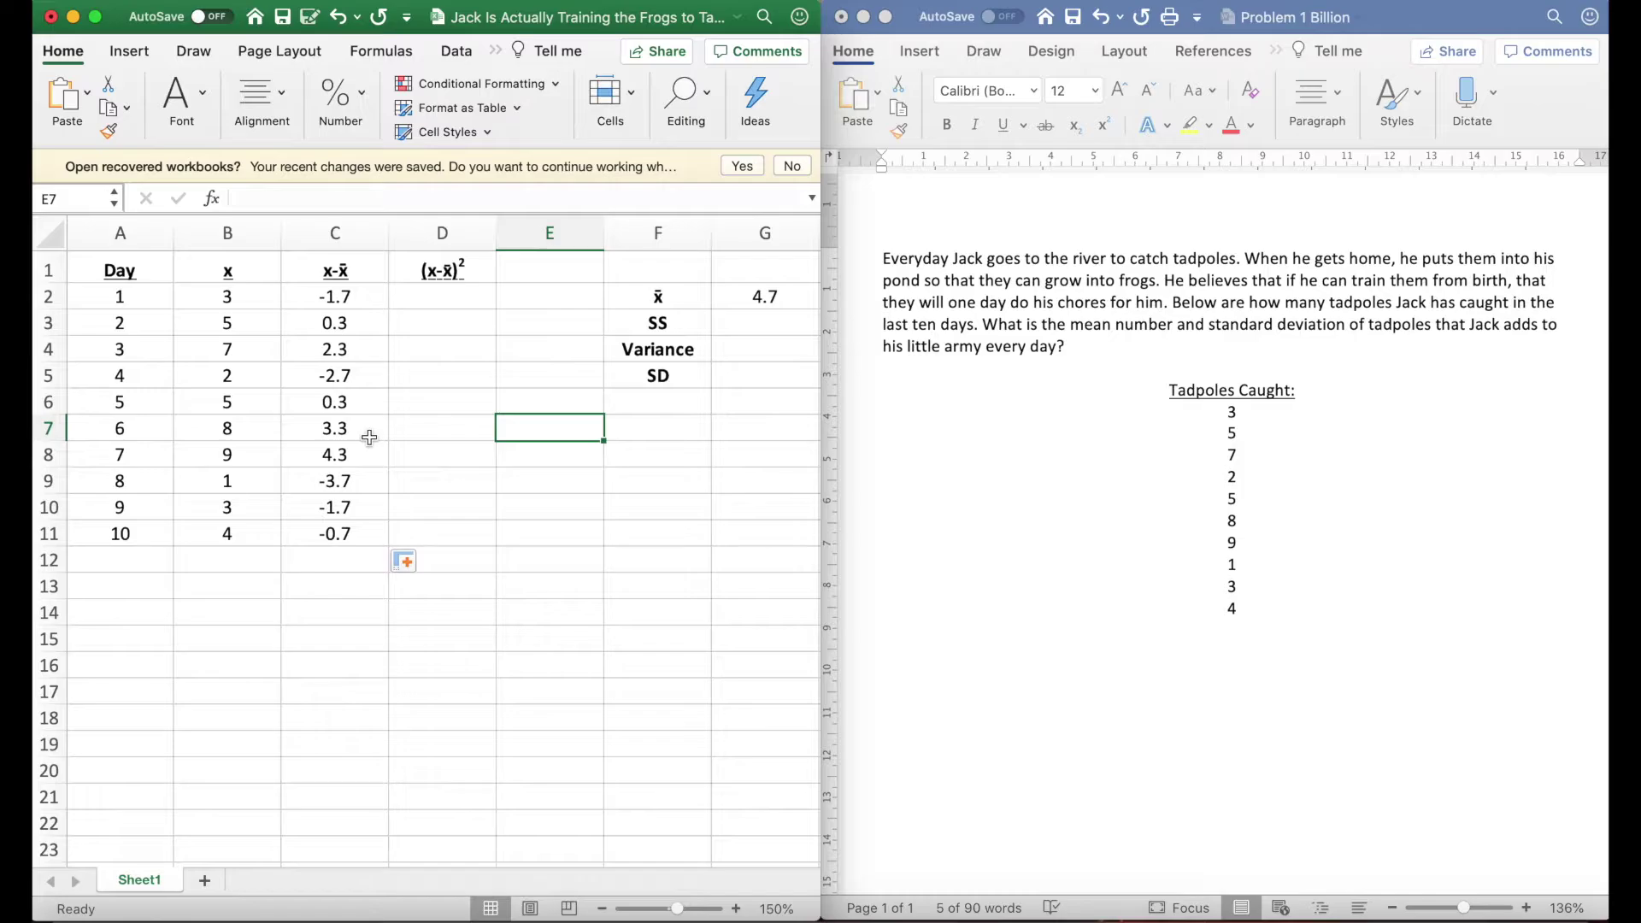
Step: Enter =C2^2 in D2 to square day 1's deviation, giving 2.89
left_click(460, 306)
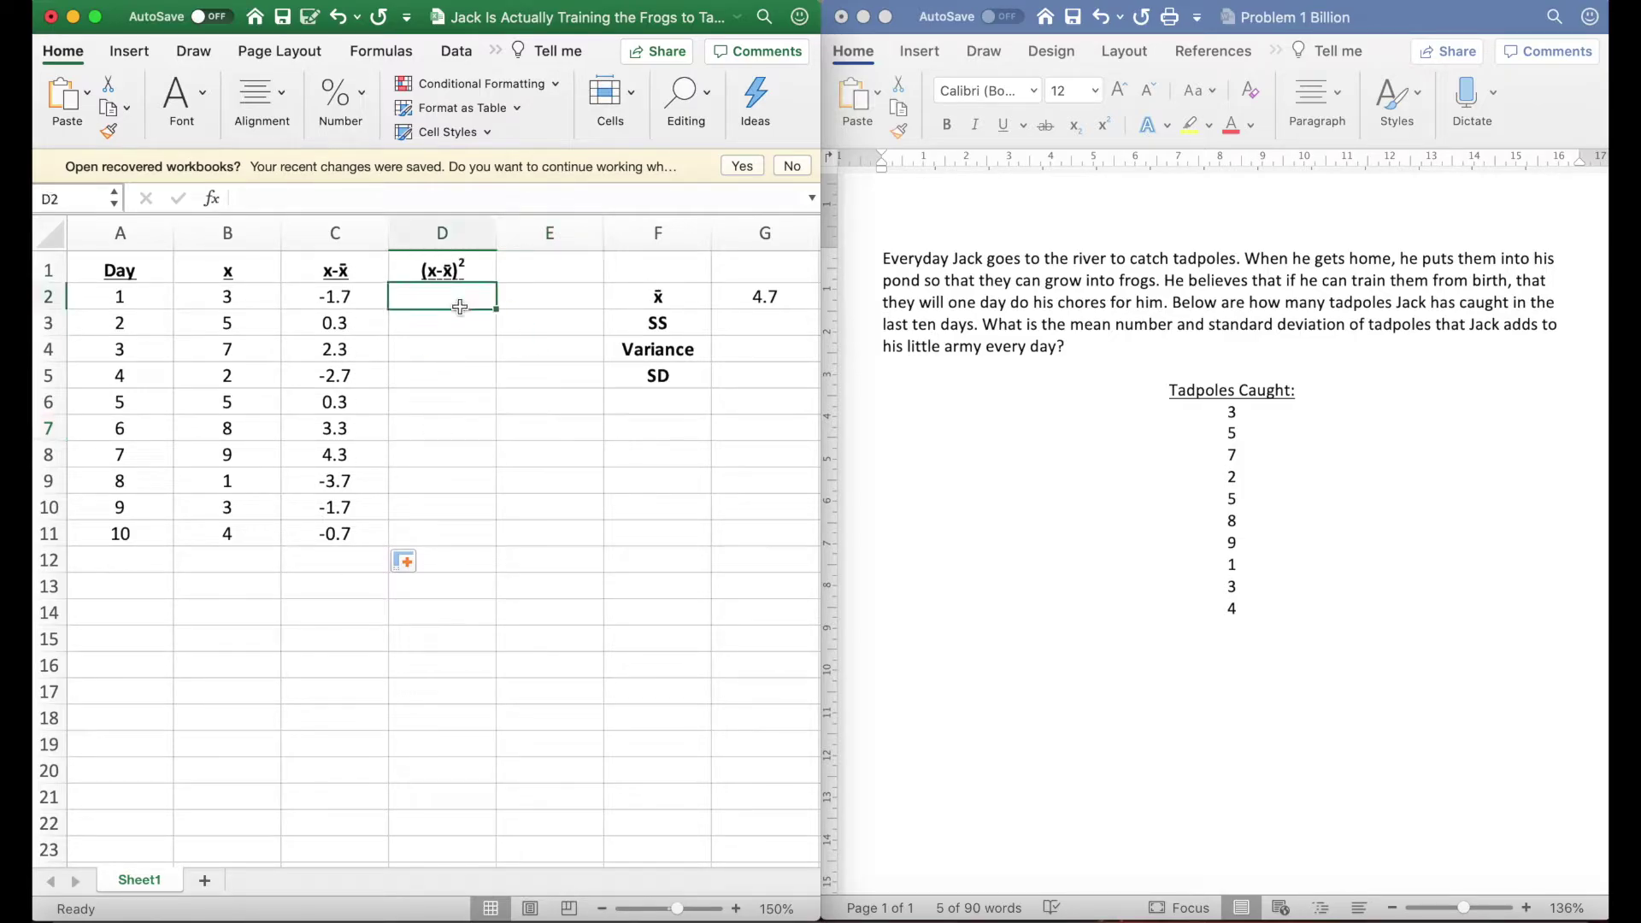
type("=")
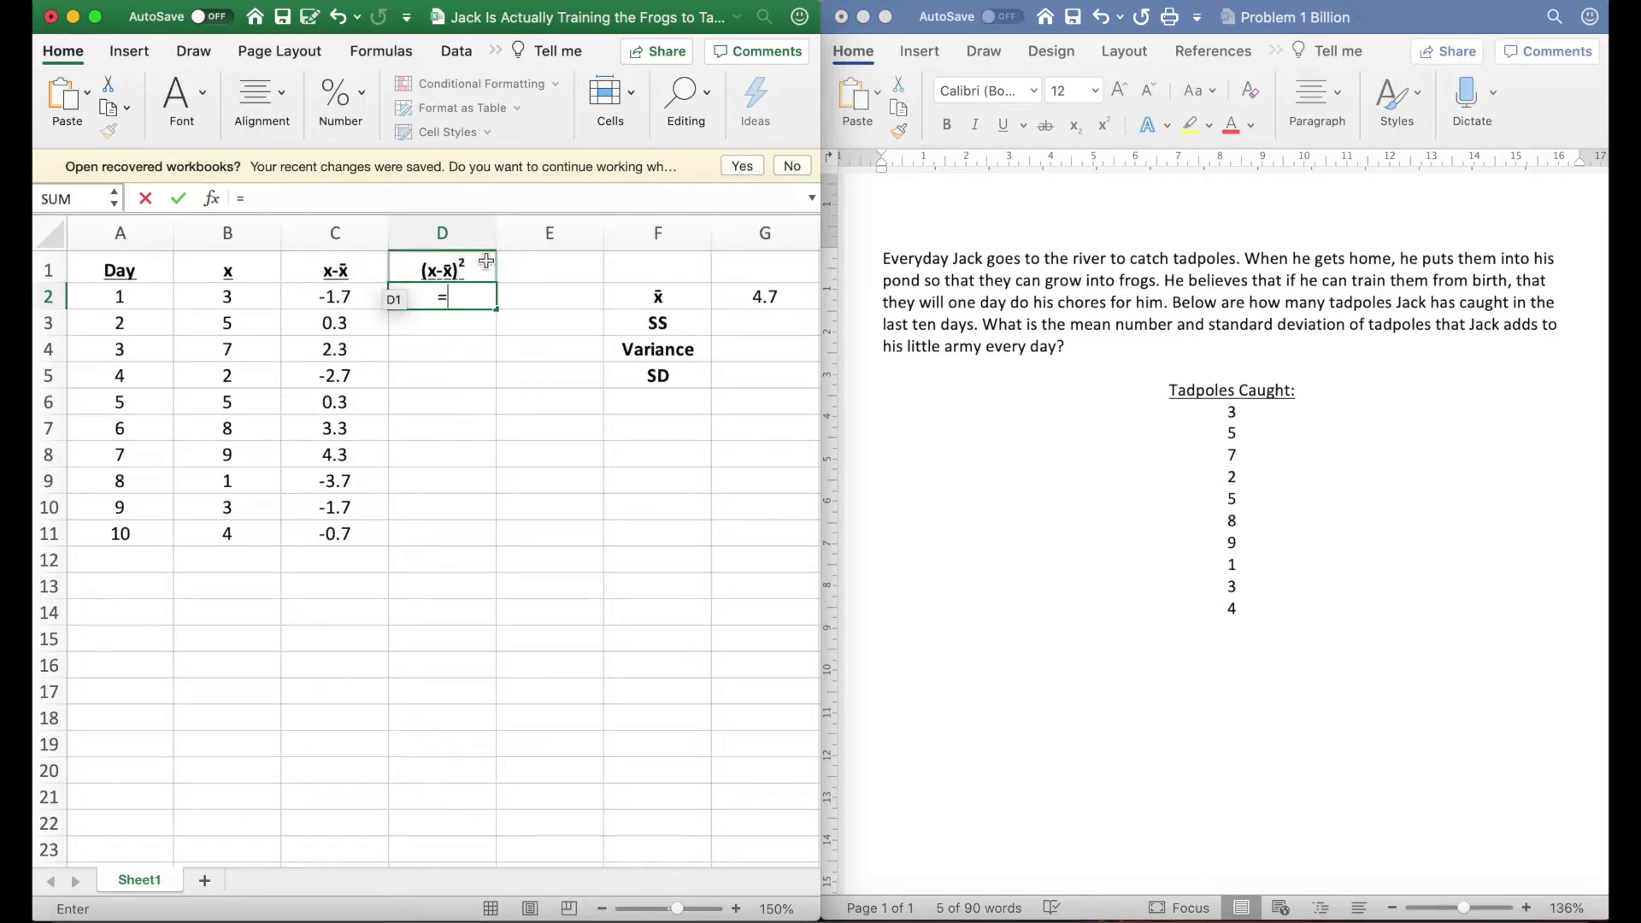
left_click(321, 306)
type("^2")
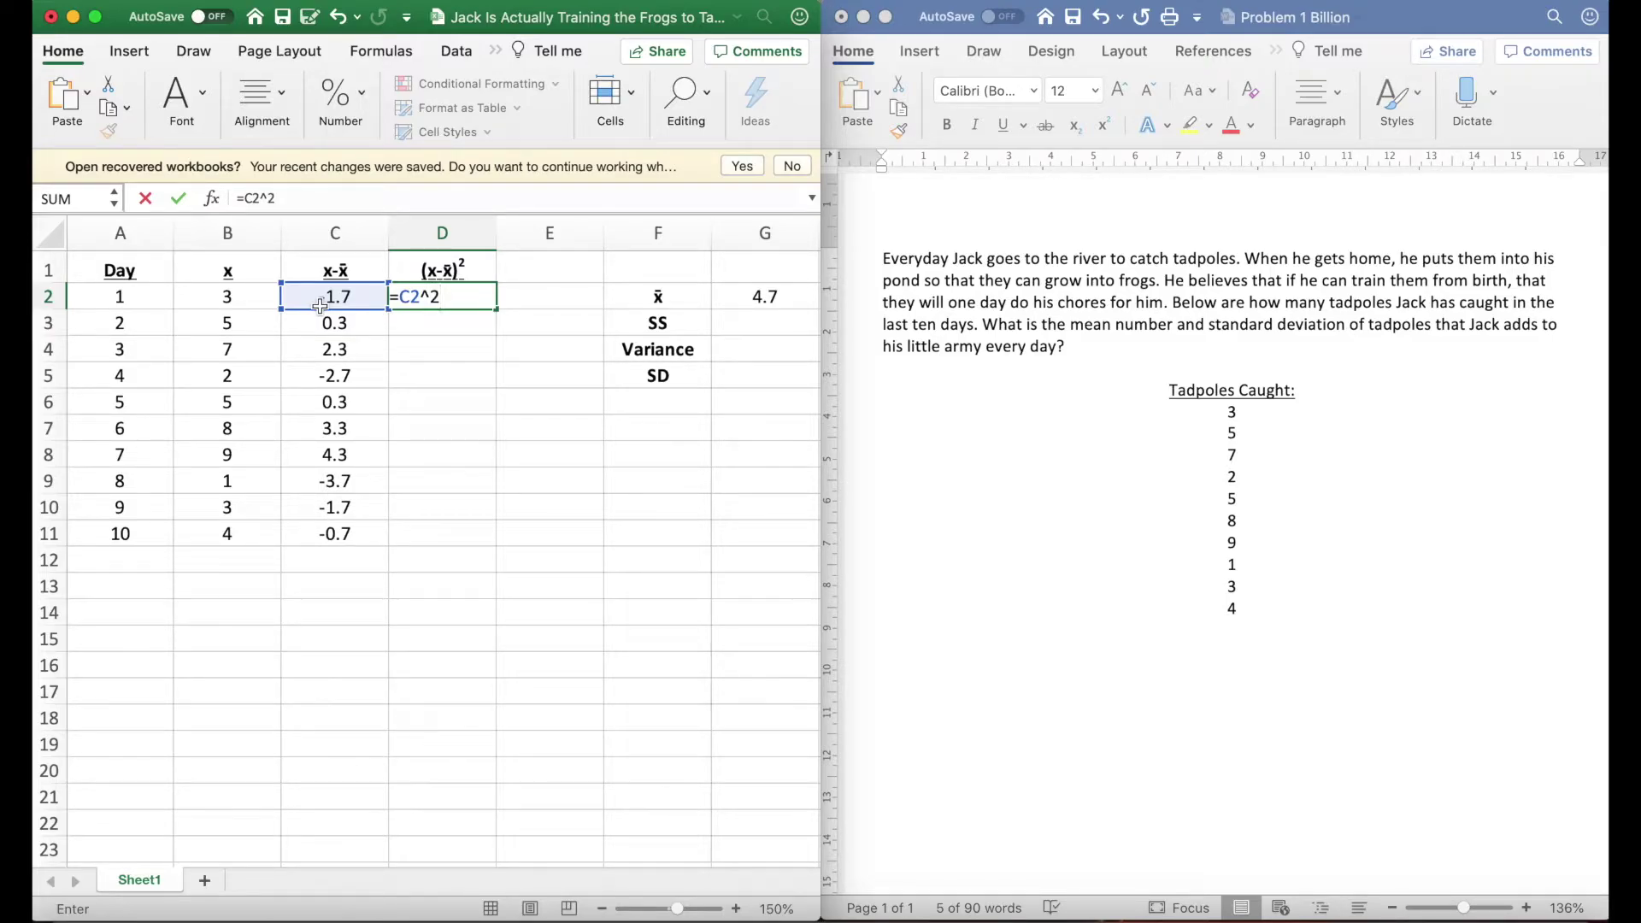
key("Return")
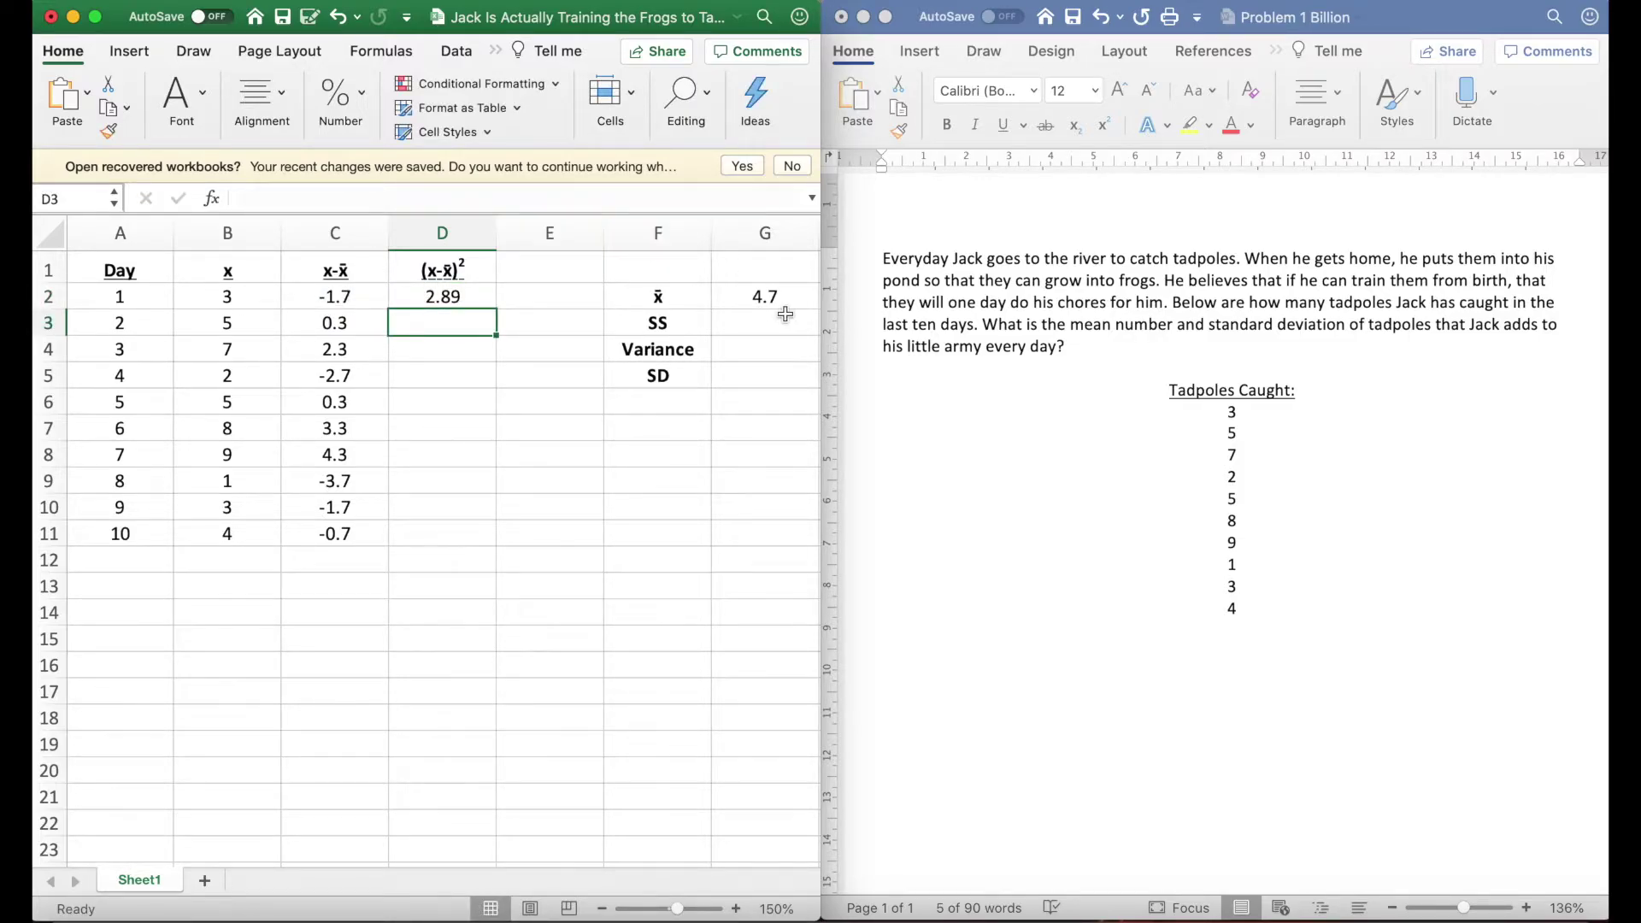
Step: Copy the squaring formula down to D11, giving squared deviations through 0.49
left_click(471, 298)
left_click_drag(495, 309, 443, 545)
left_click(614, 557)
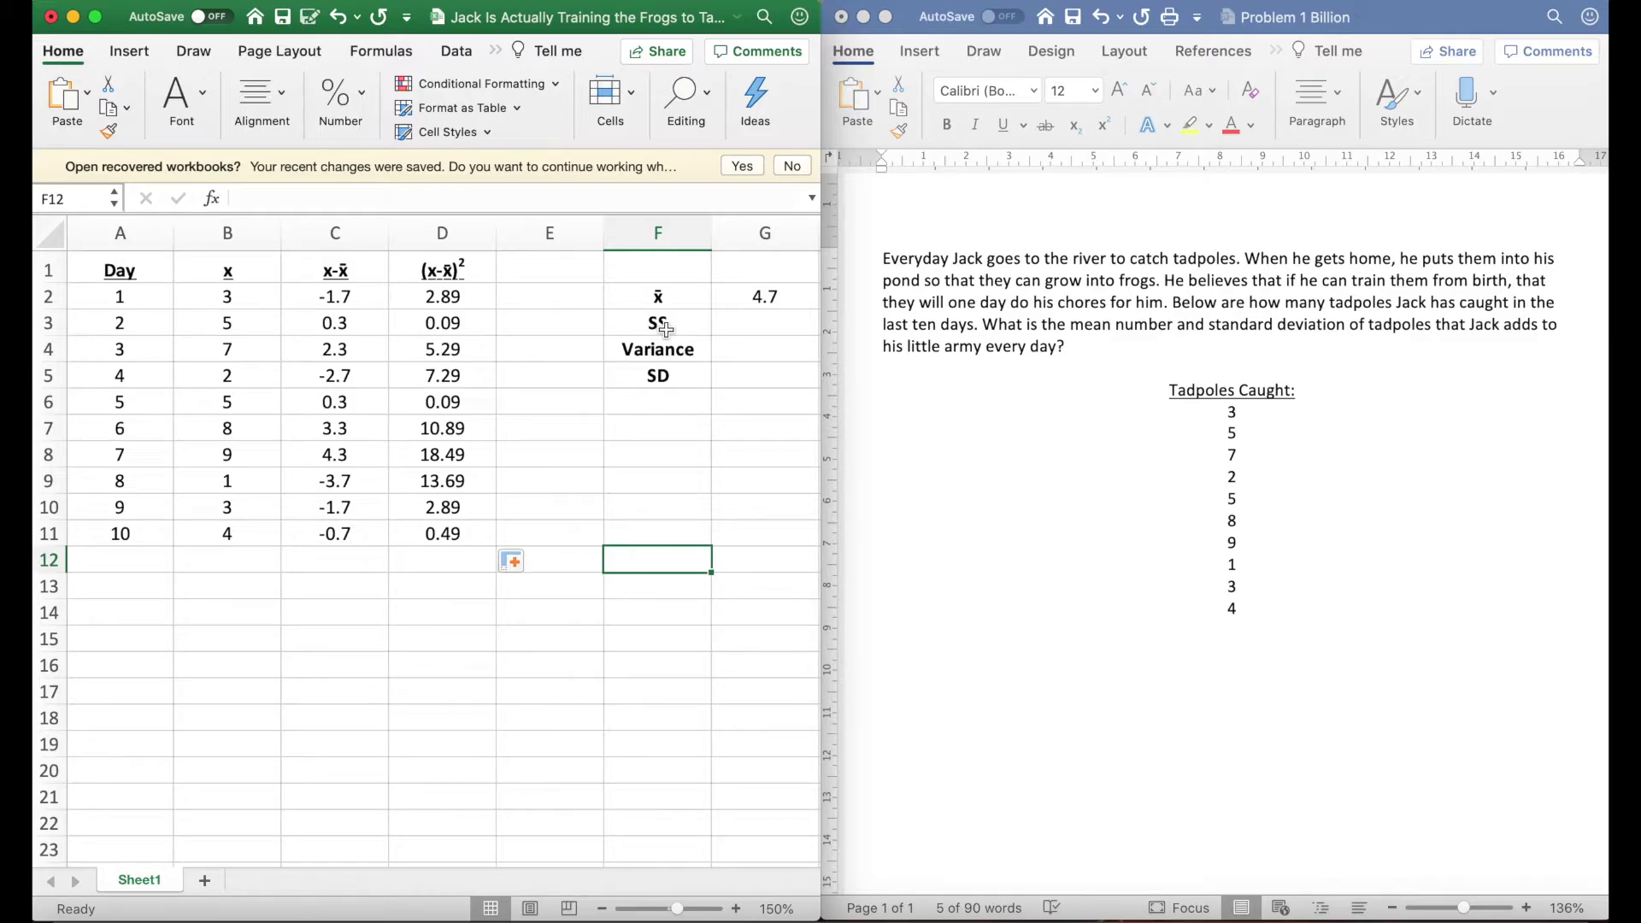
left_click(755, 328)
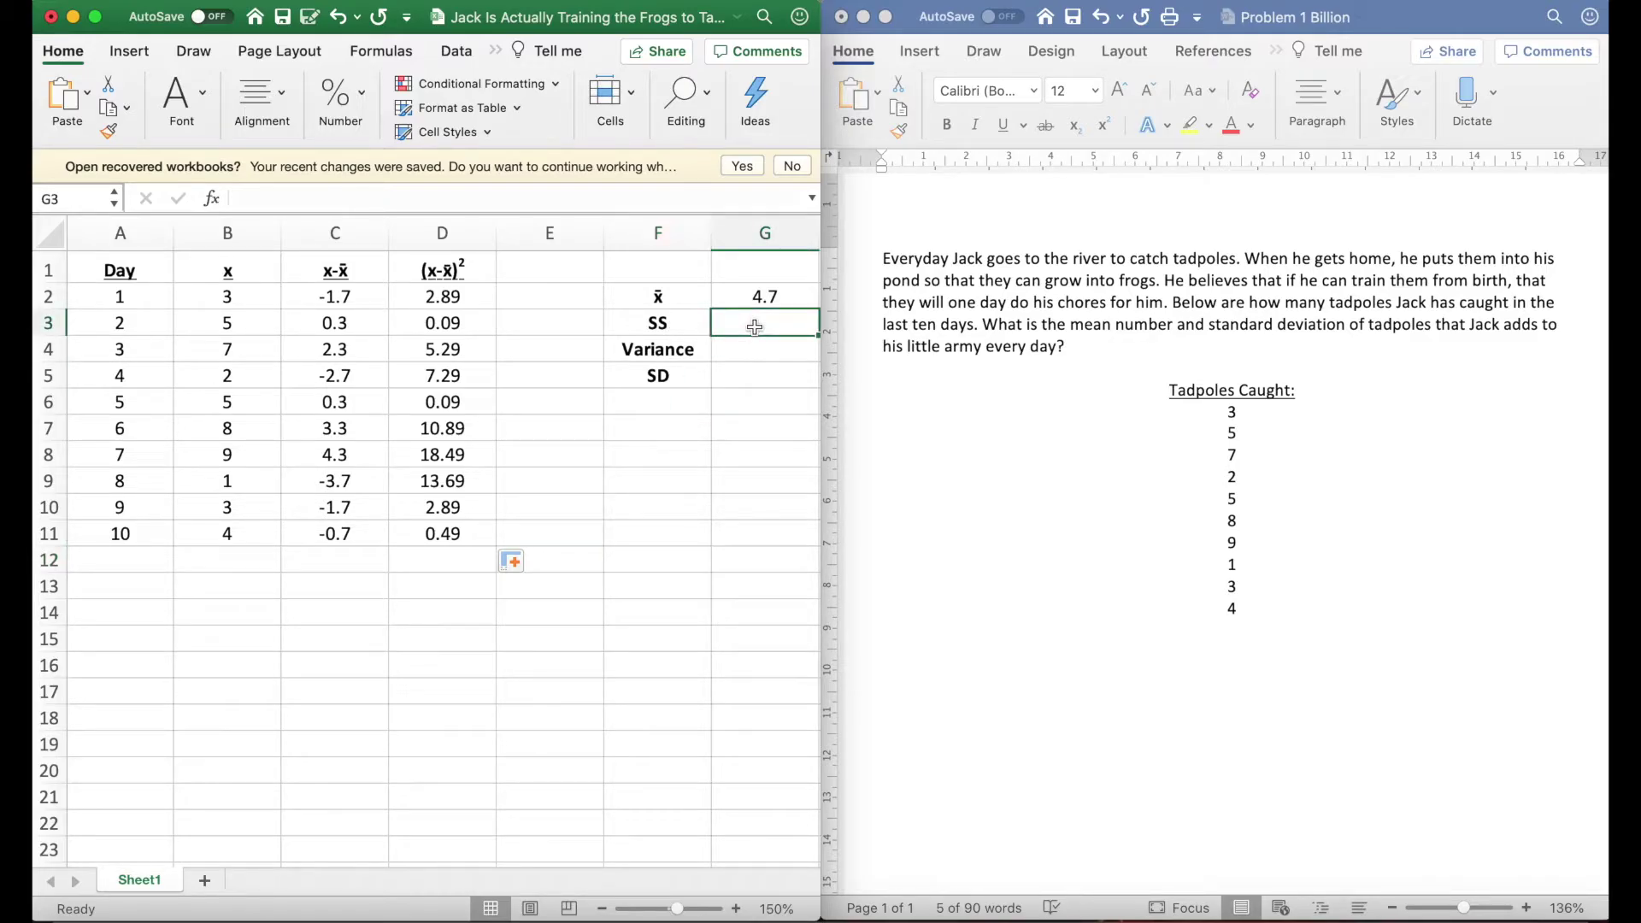
Step: Enter =SUM(D2:D11) in the SS cell G3, giving 62.1
type("=sum(")
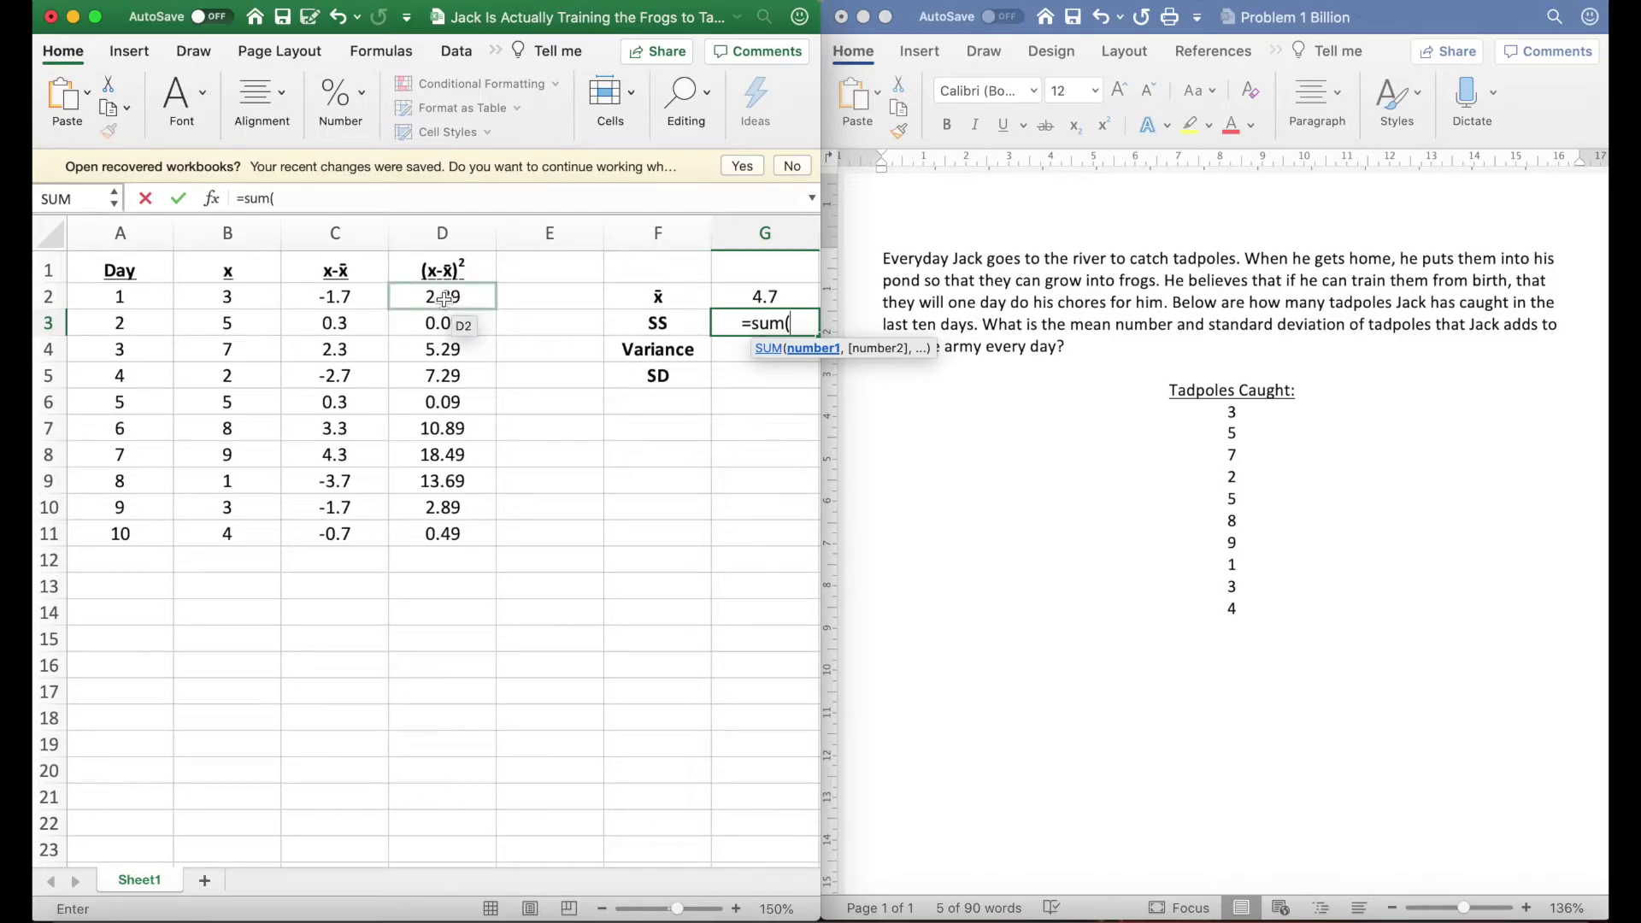
left_click_drag(443, 299, 445, 532)
type(")")
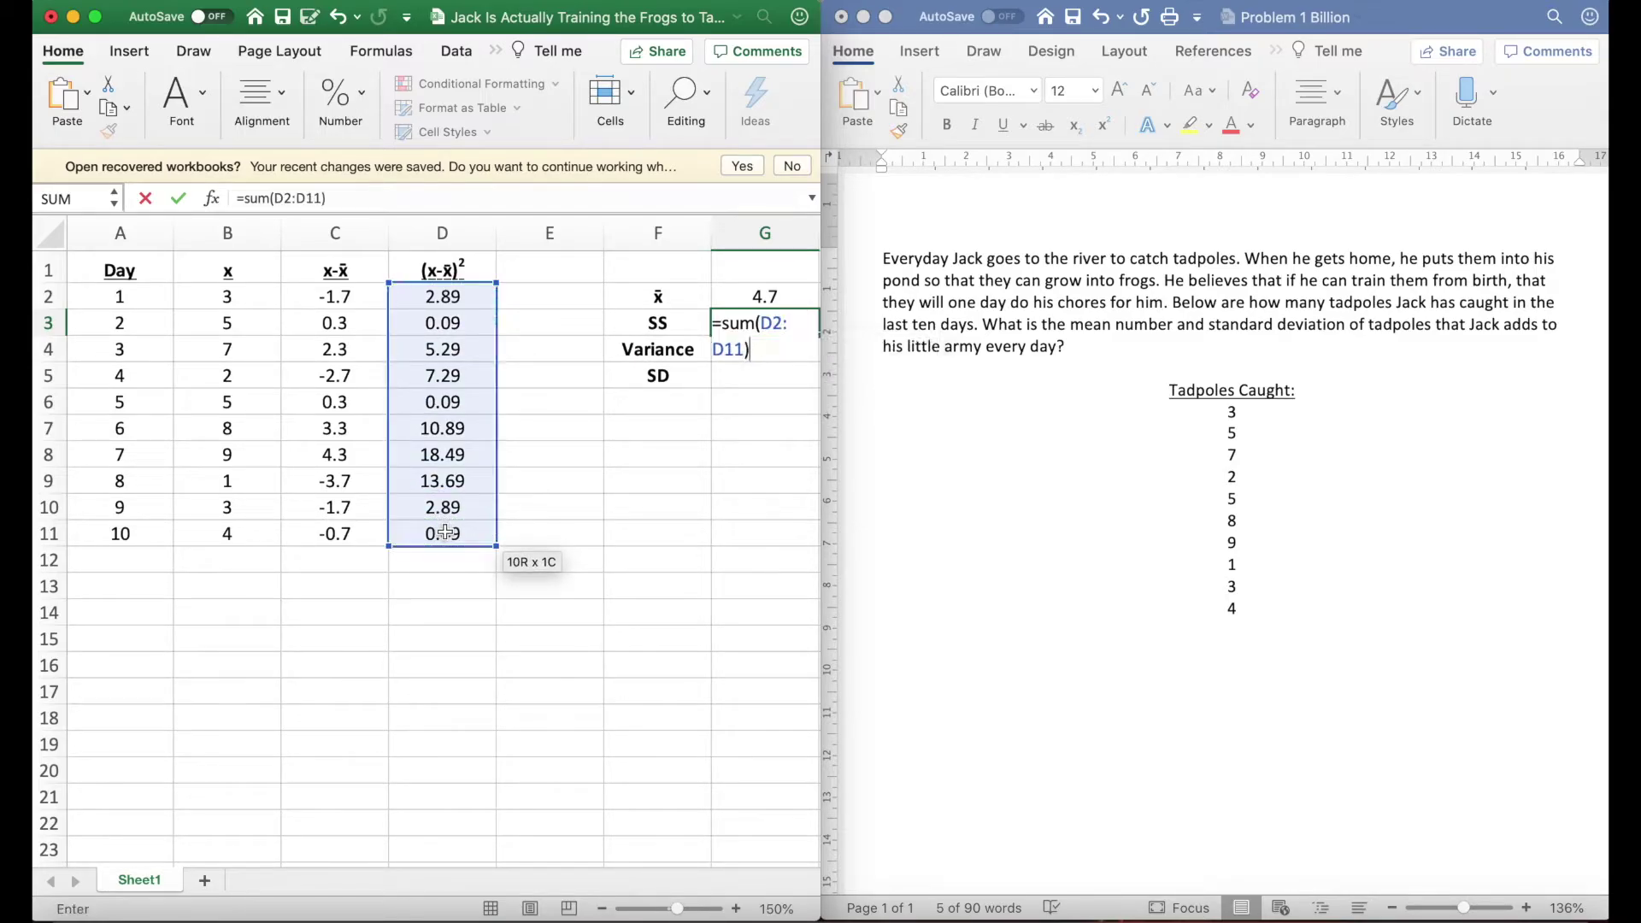
key("Return")
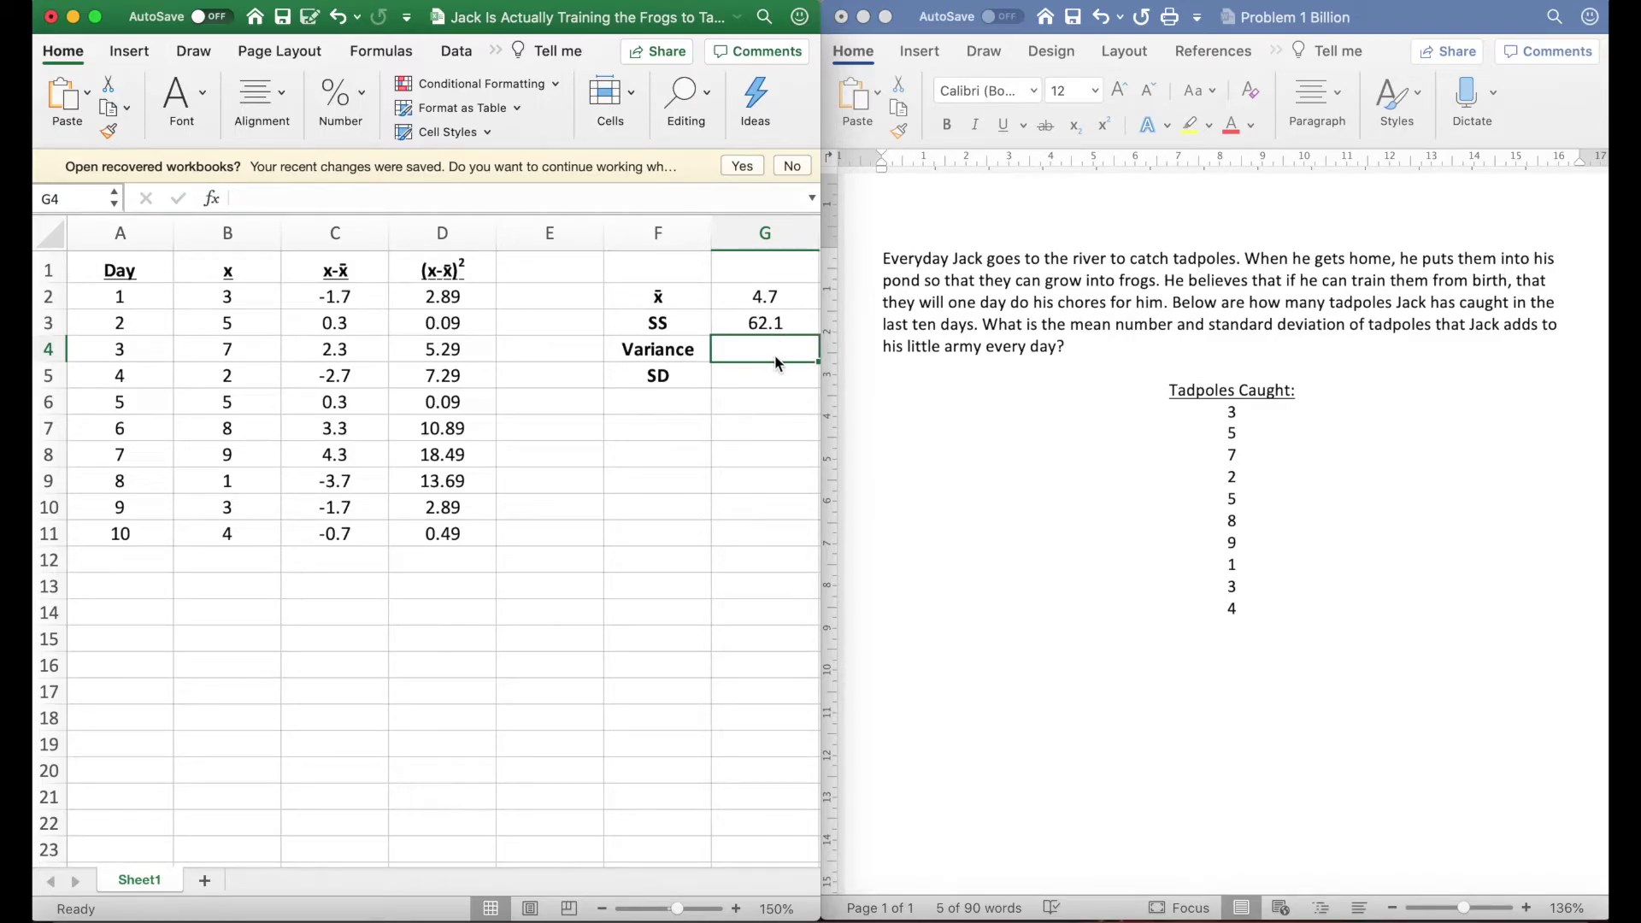
left_click(767, 324)
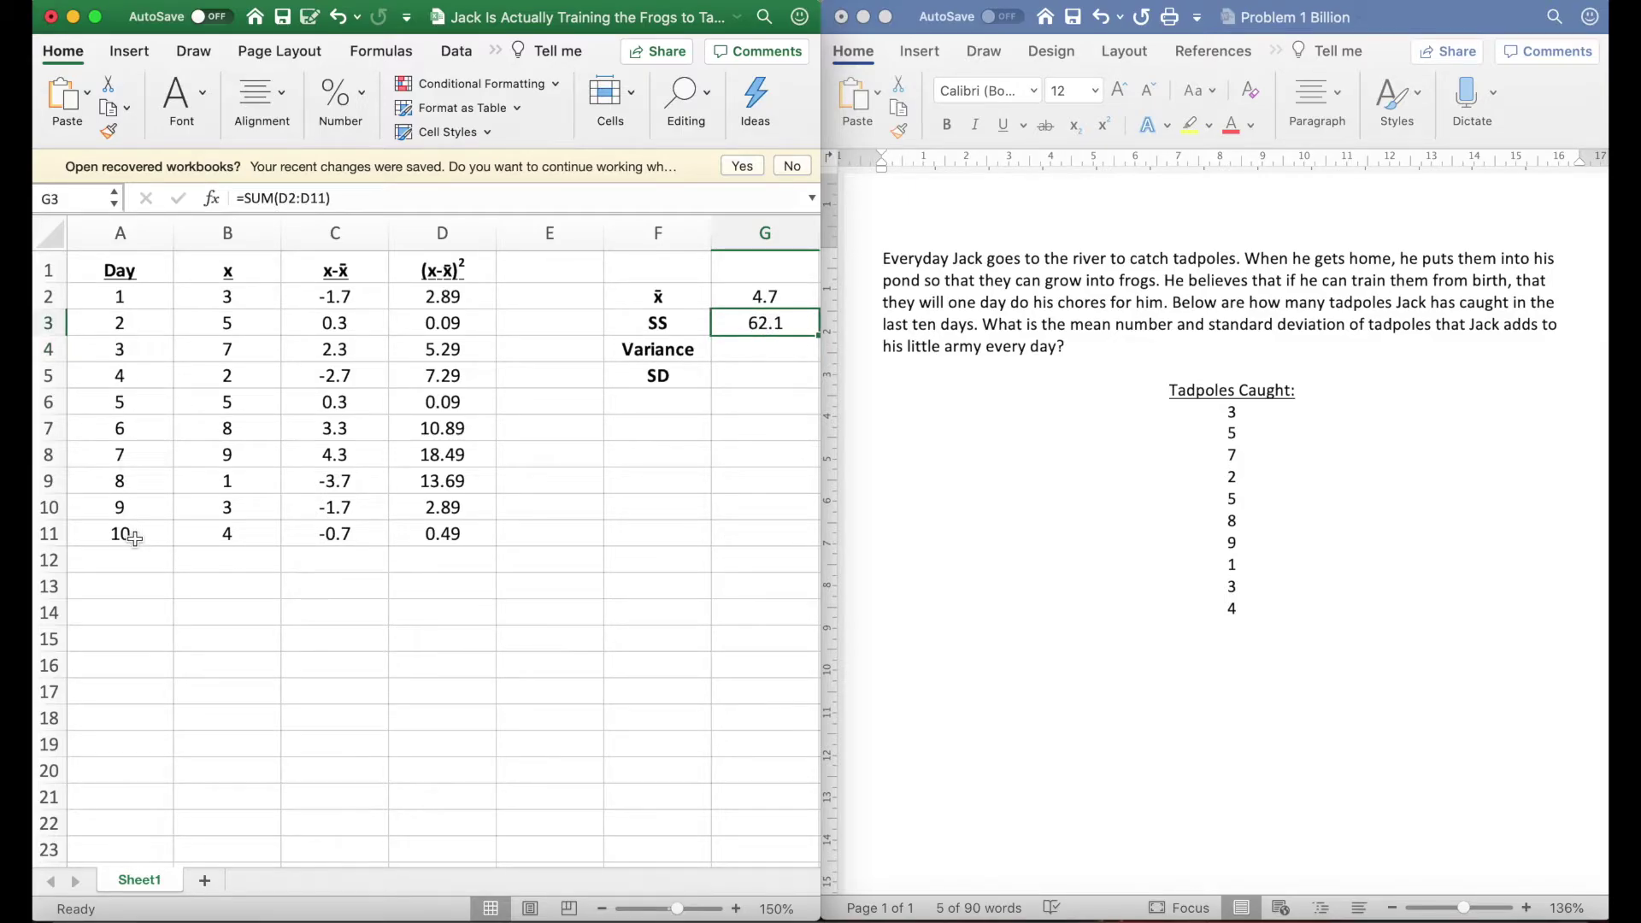
Step: Enter =G3/COUNT(A2:A11) in G4 for a variance of 6.21
left_click(757, 346)
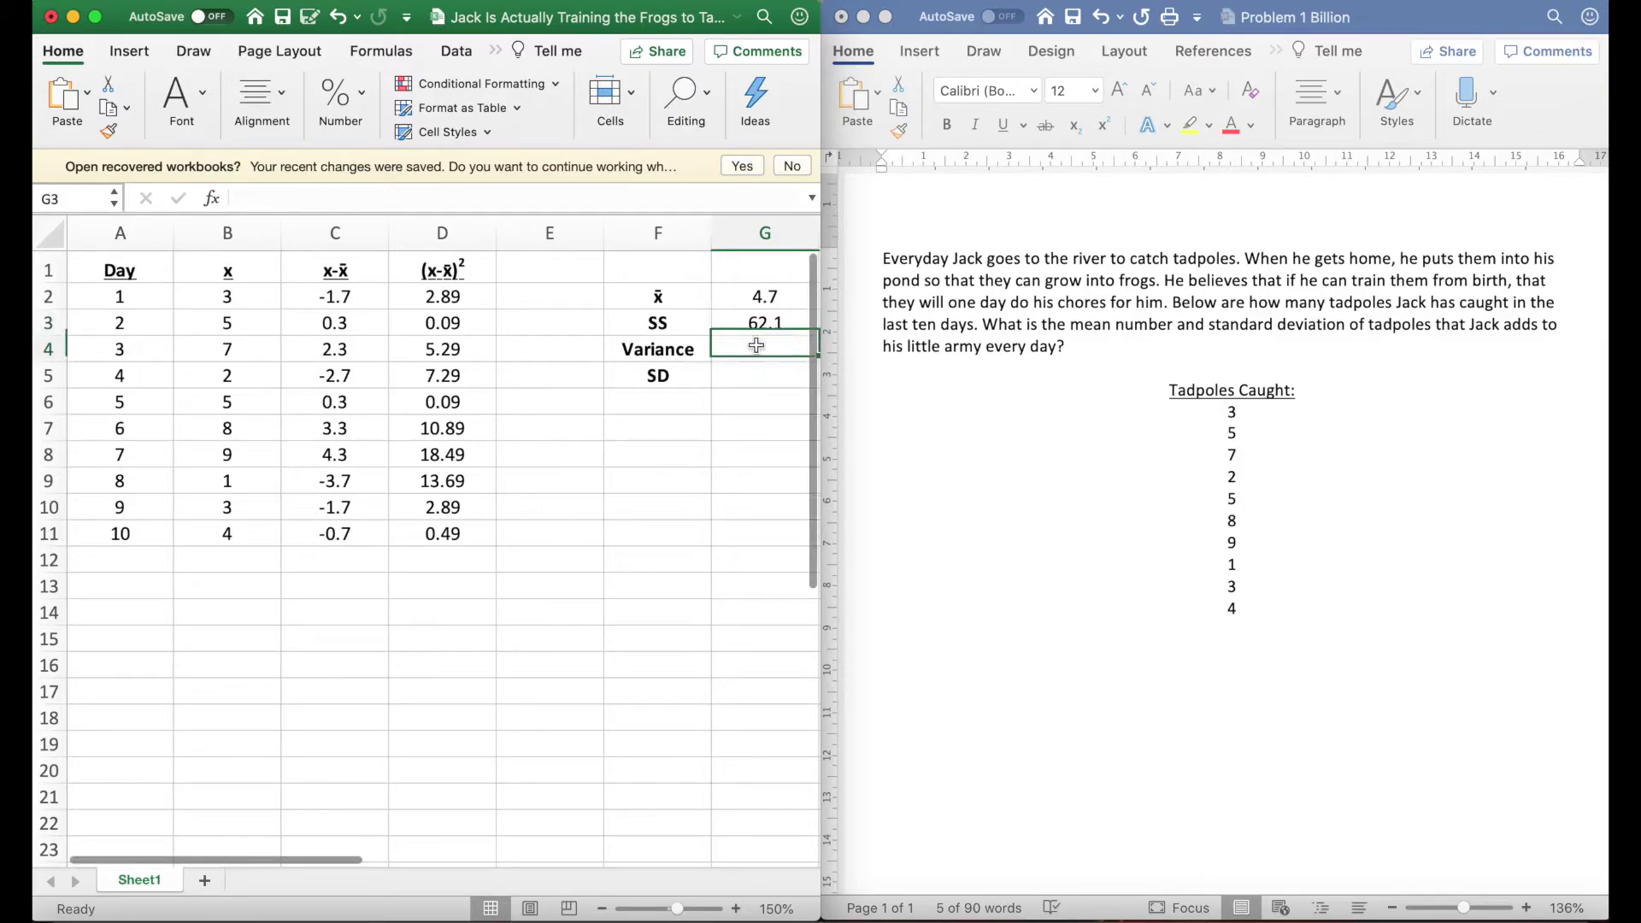
type("=")
left_click(766, 324)
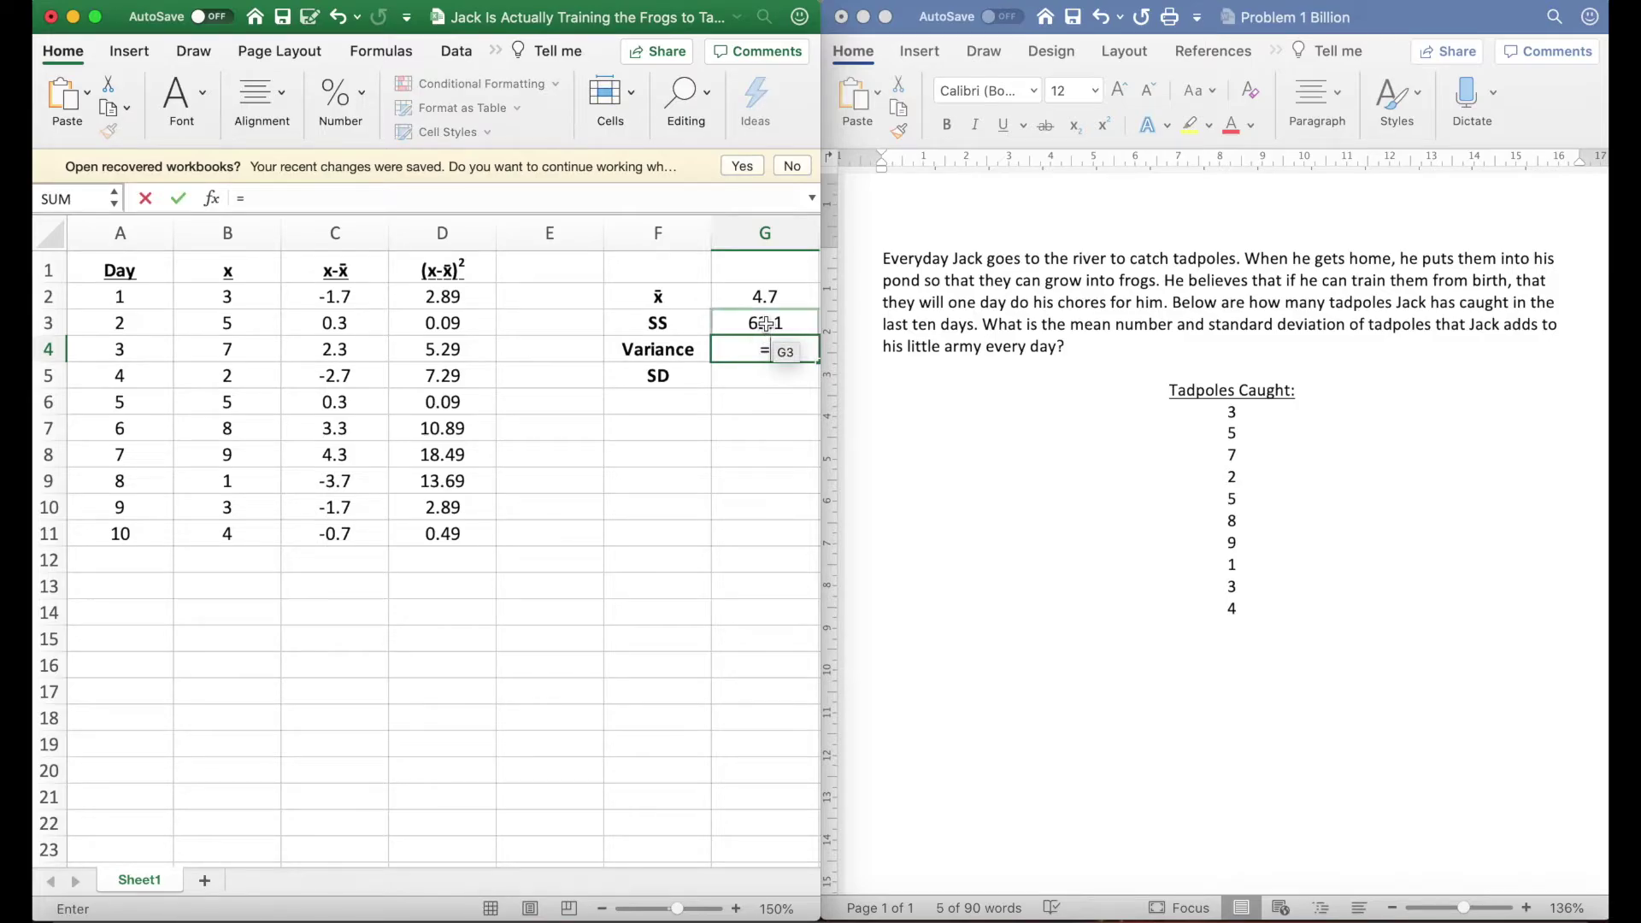
type("/10")
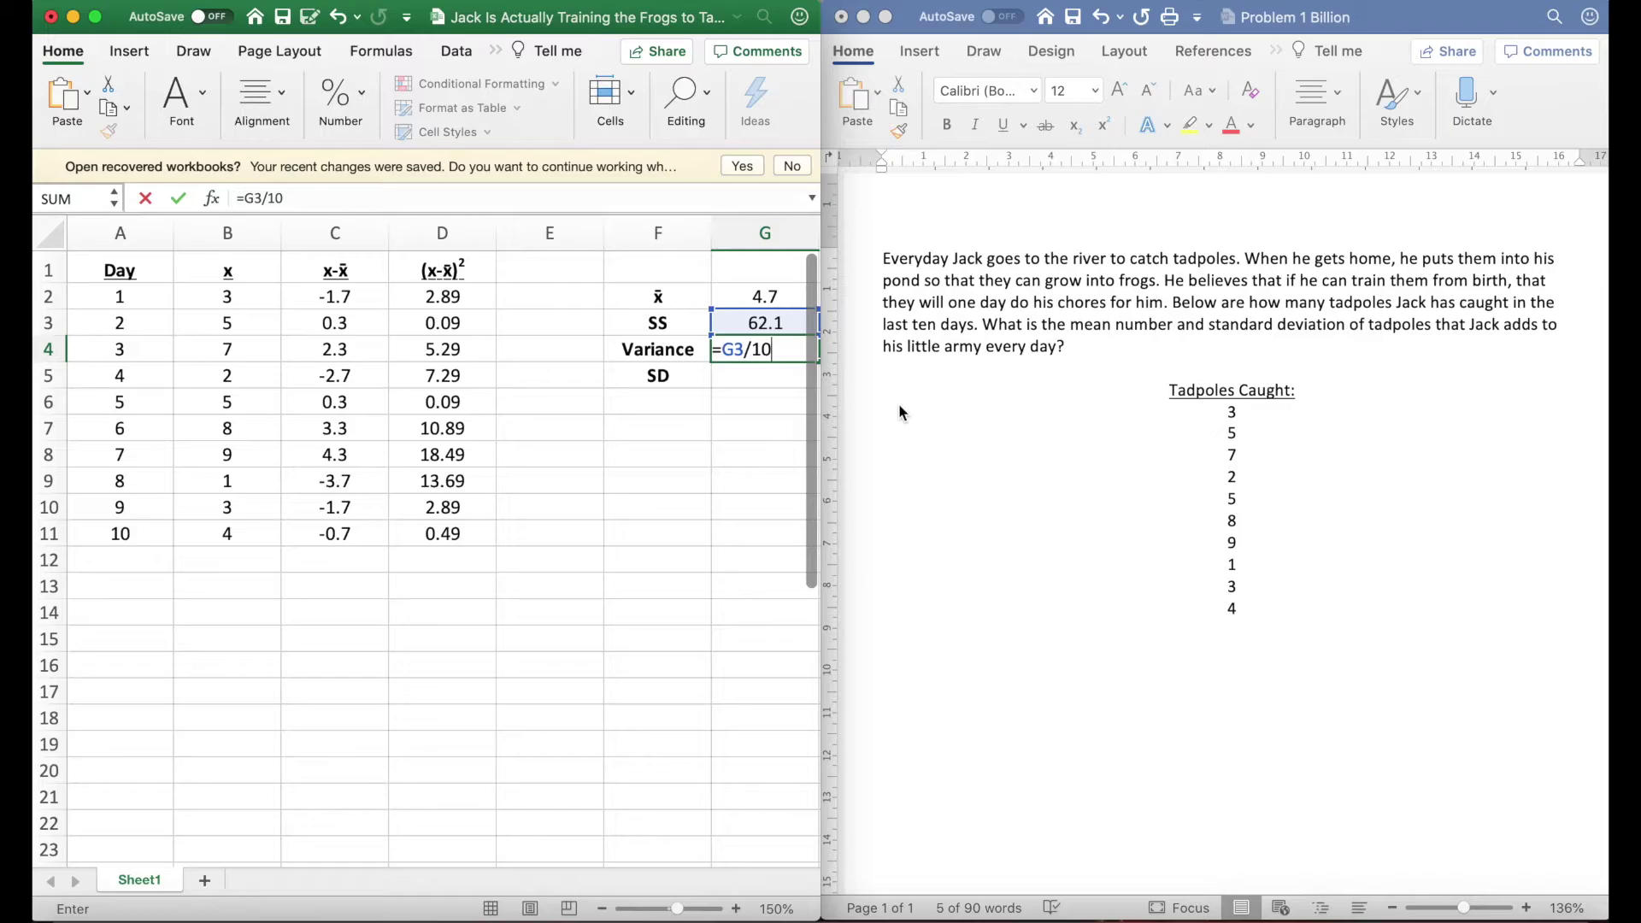
key("BackSpace")
key("BackSpace")
type("count(")
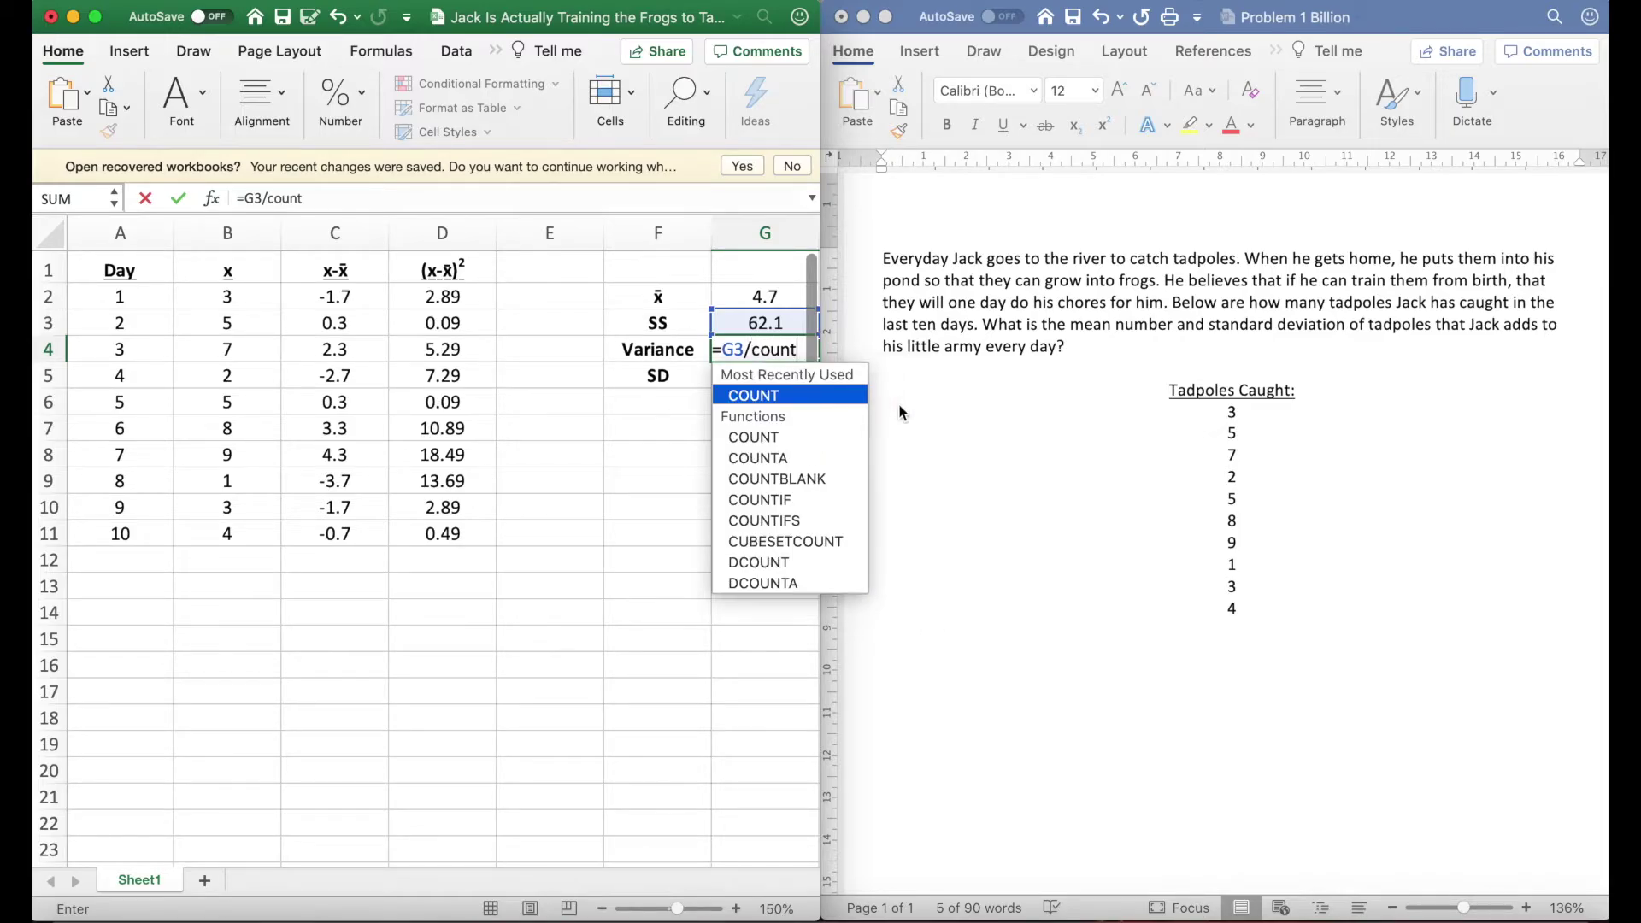
left_click(141, 297)
left_click_drag(141, 297, 146, 535)
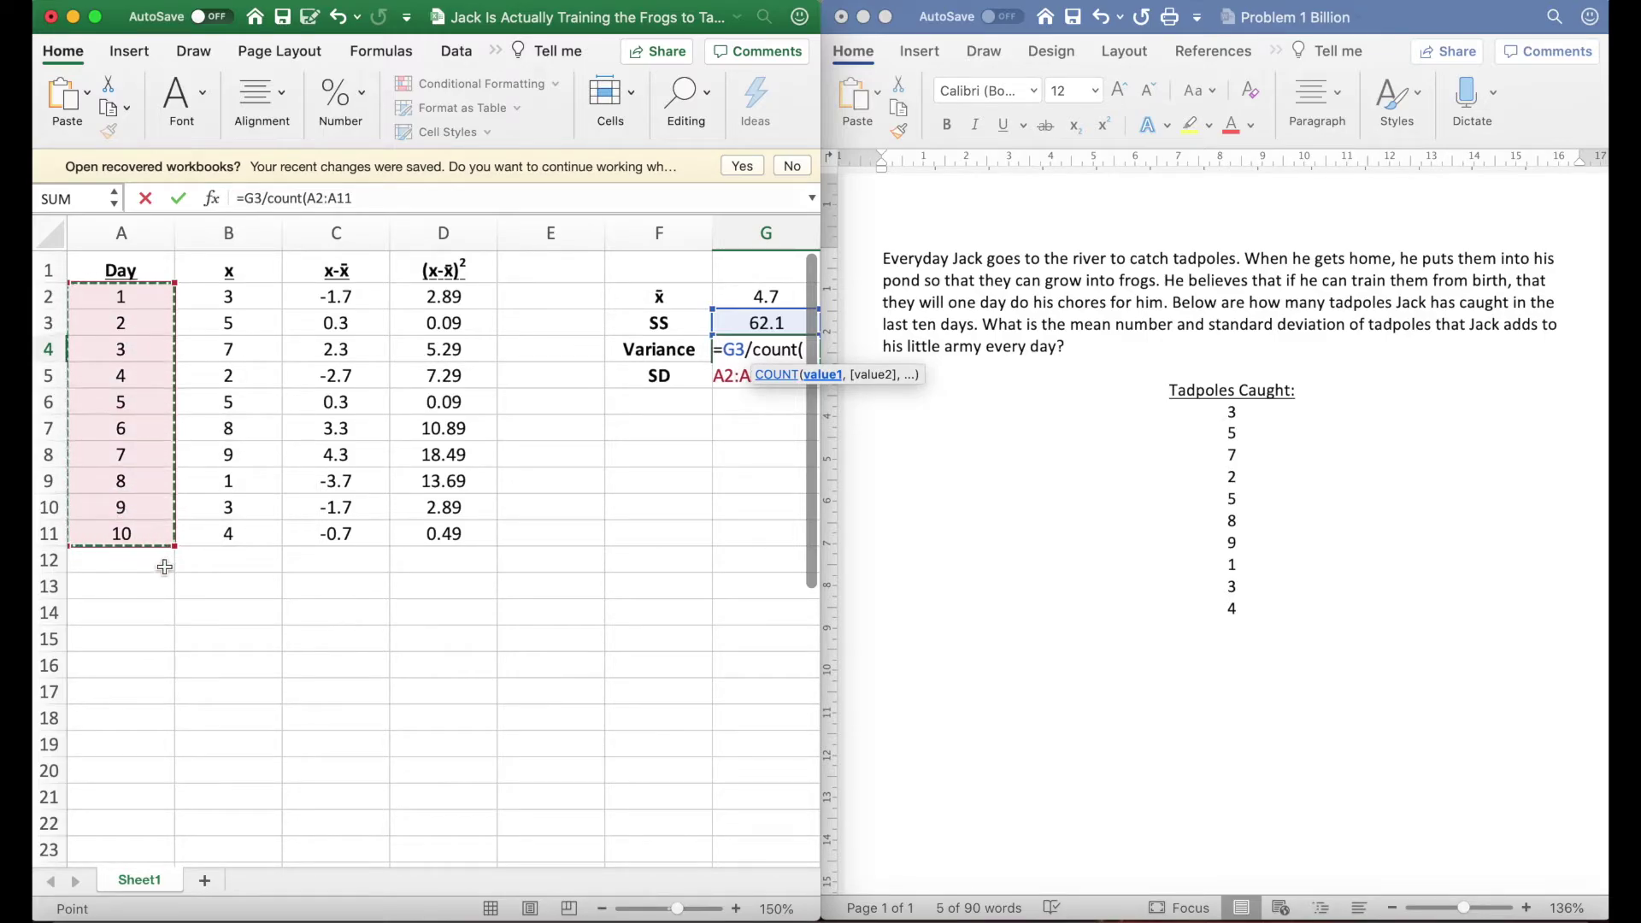
type(")")
key("Return")
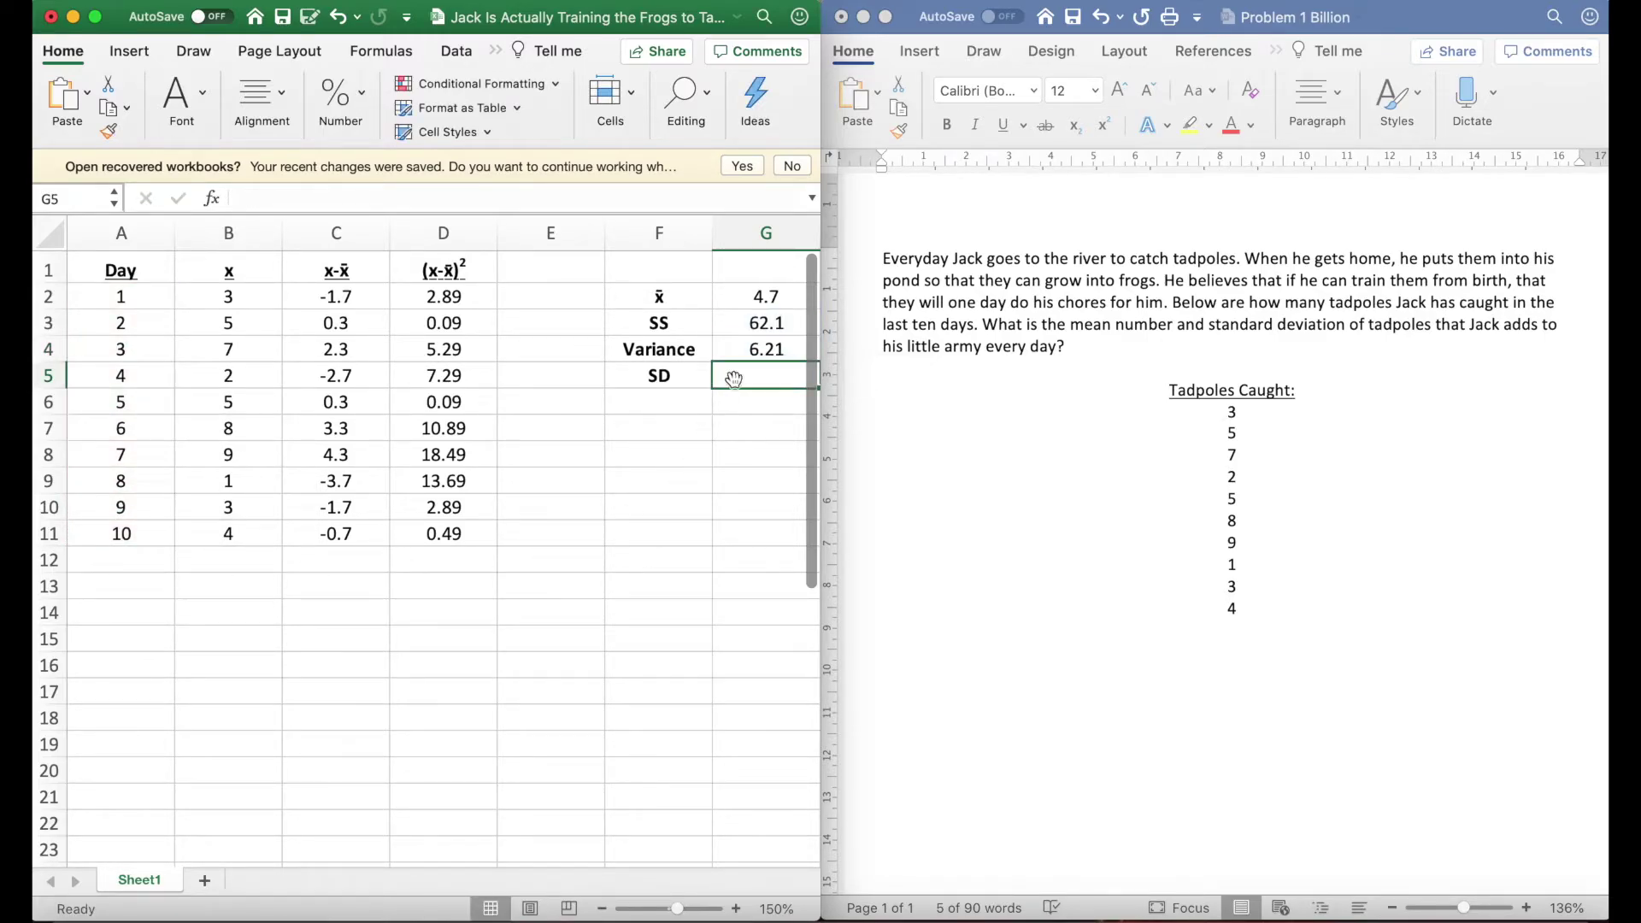
Step: Inspect the variance formula's COUNT function, leaving the formula unchanged
left_click(775, 349)
left_click(253, 198)
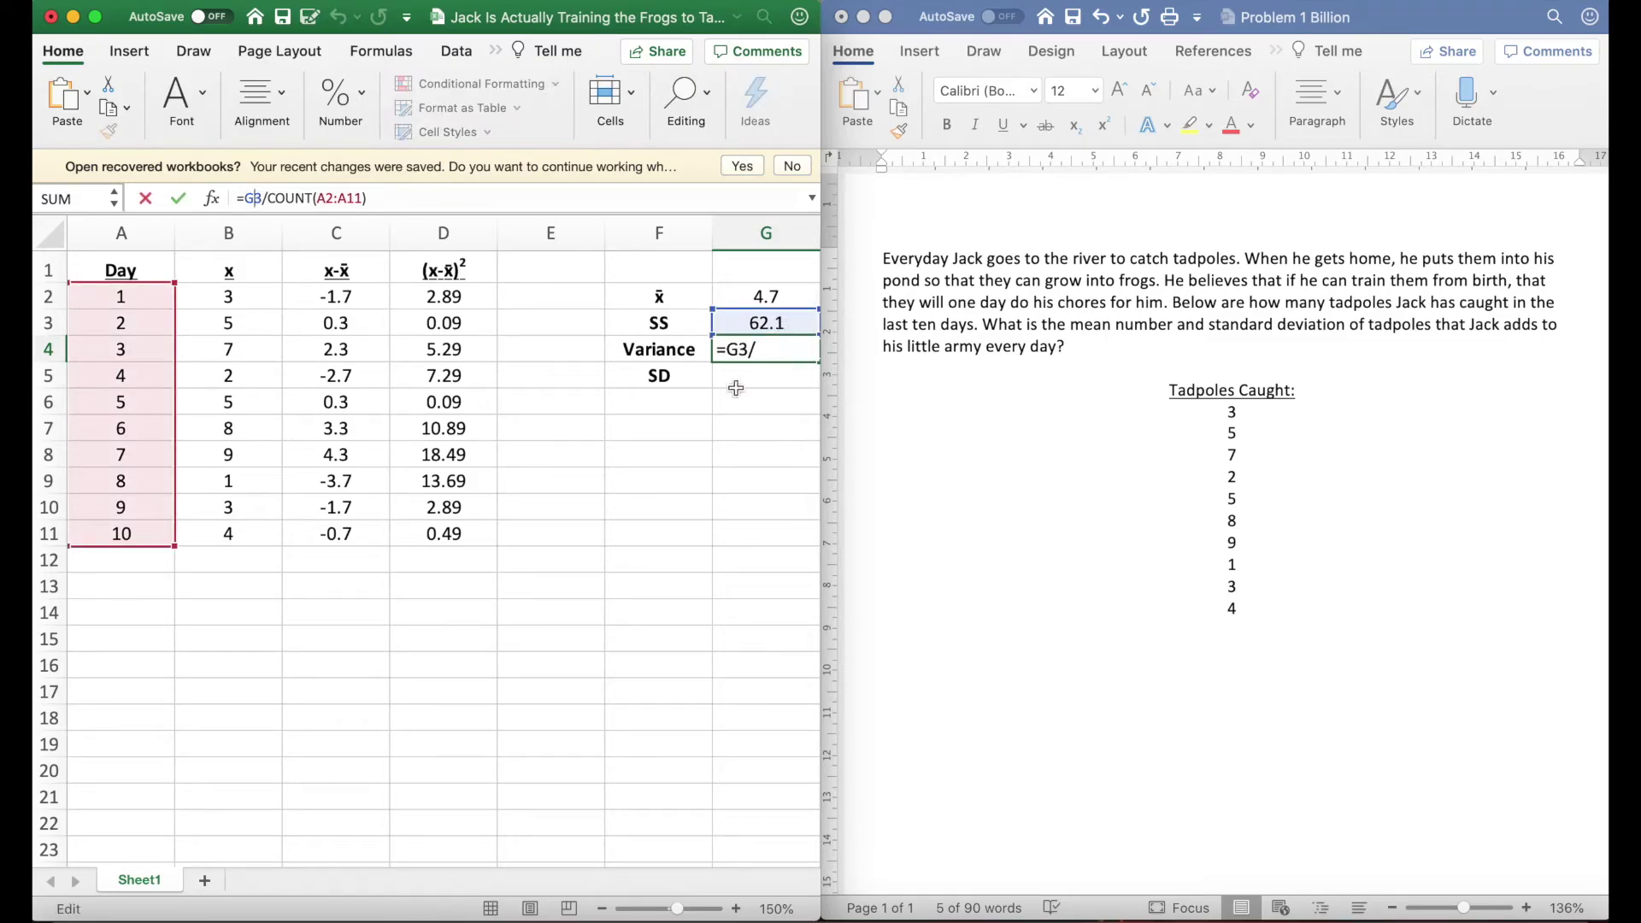
double_click(750, 349)
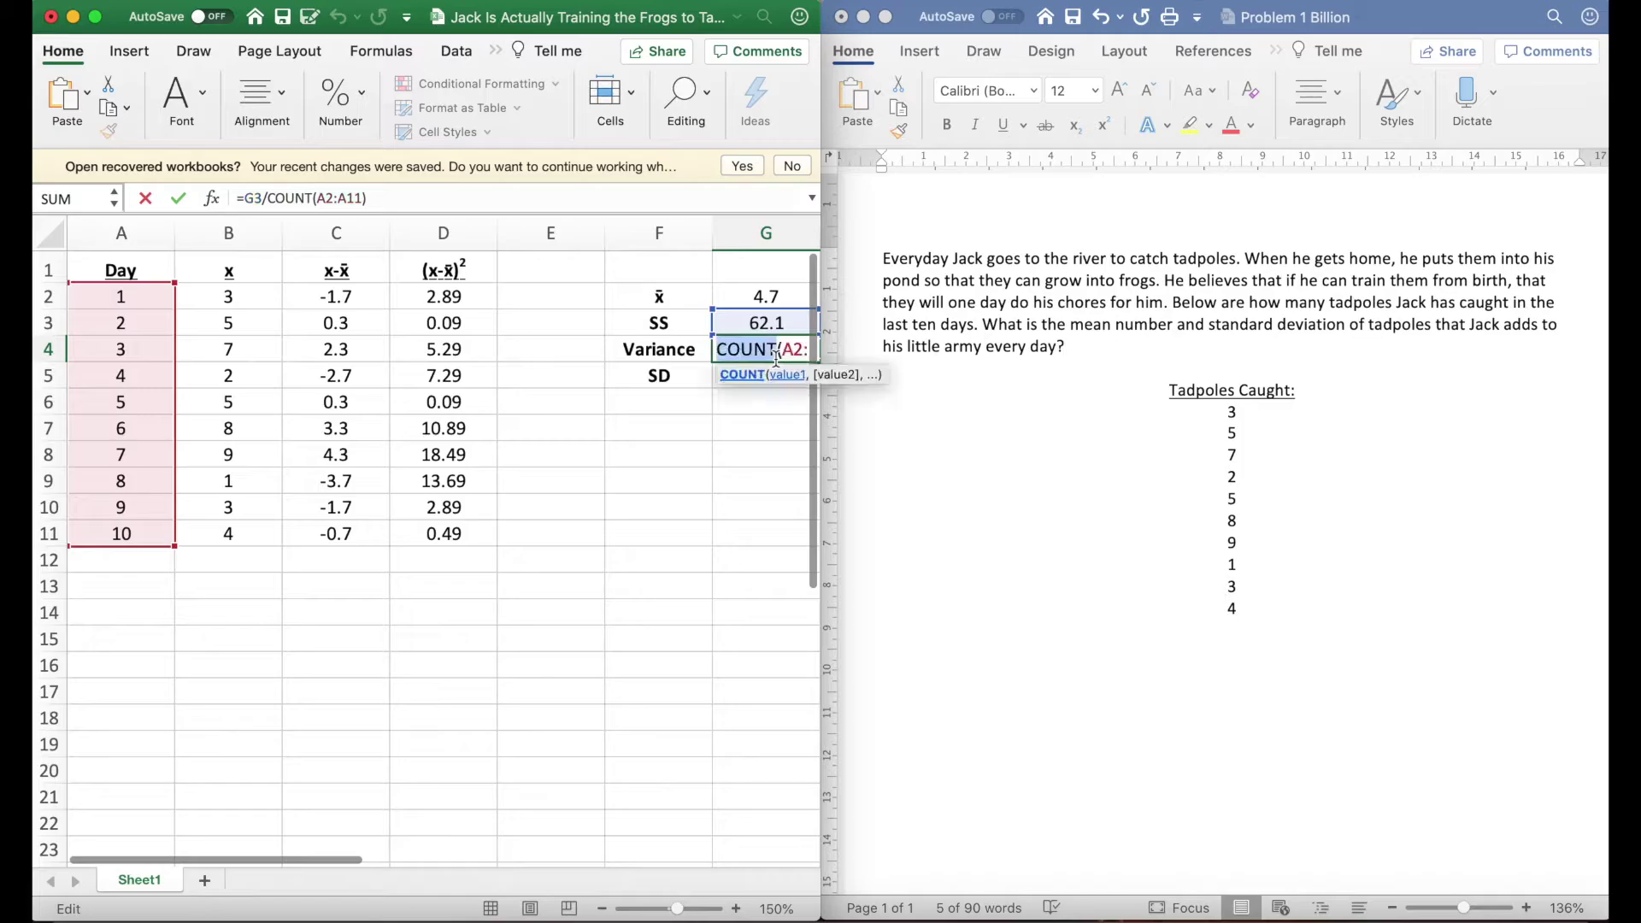
key("Escape")
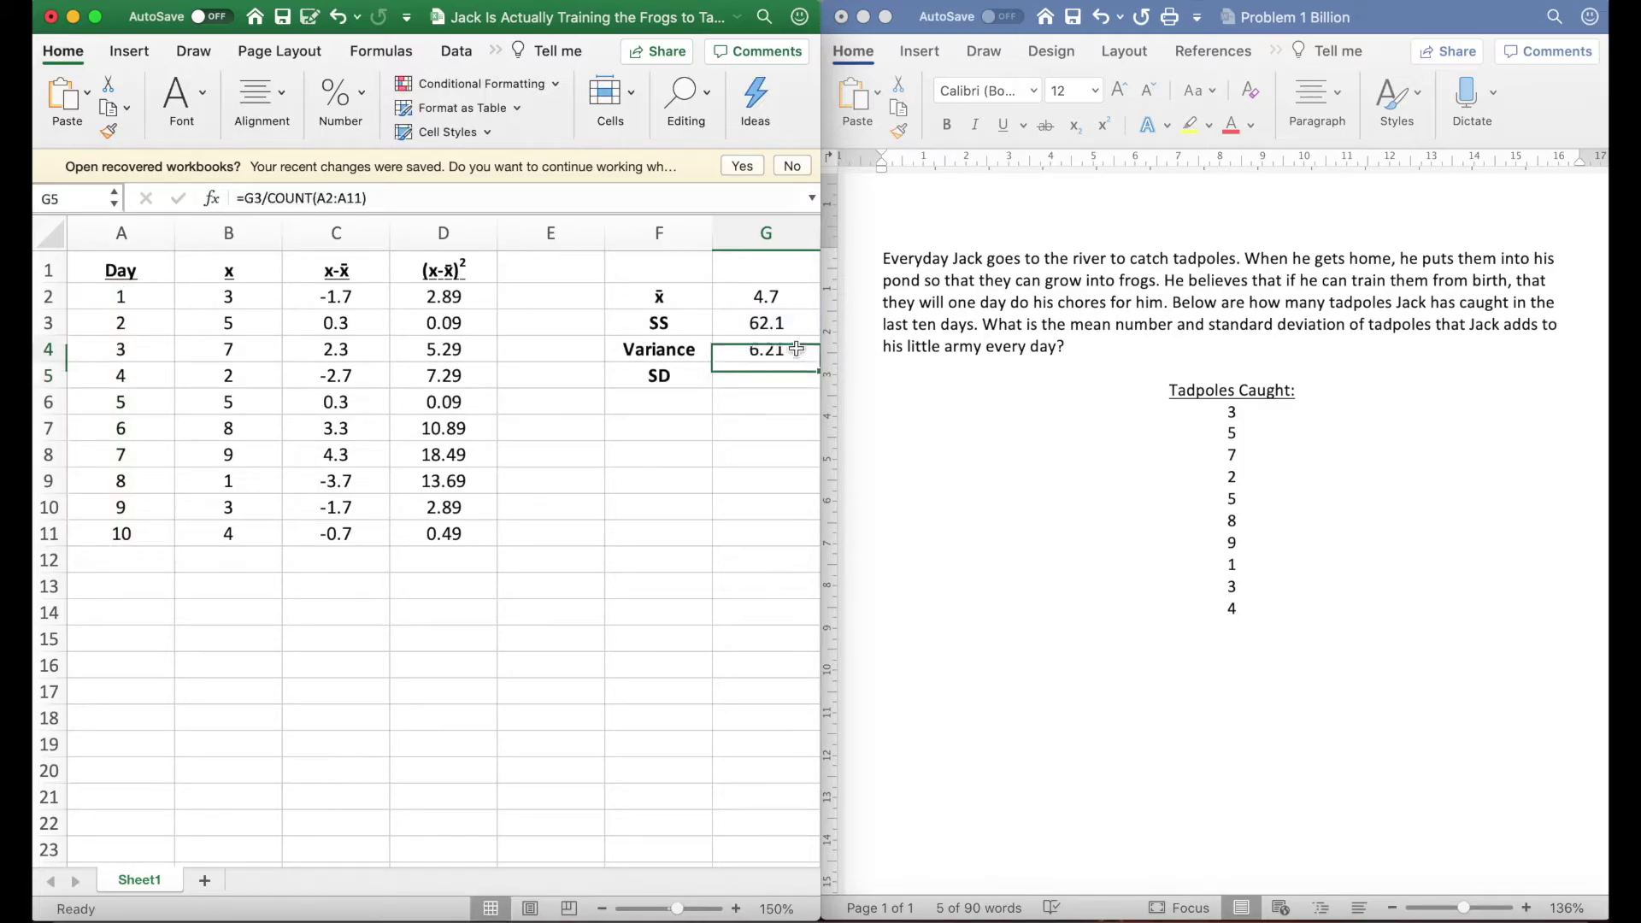
left_click(760, 382)
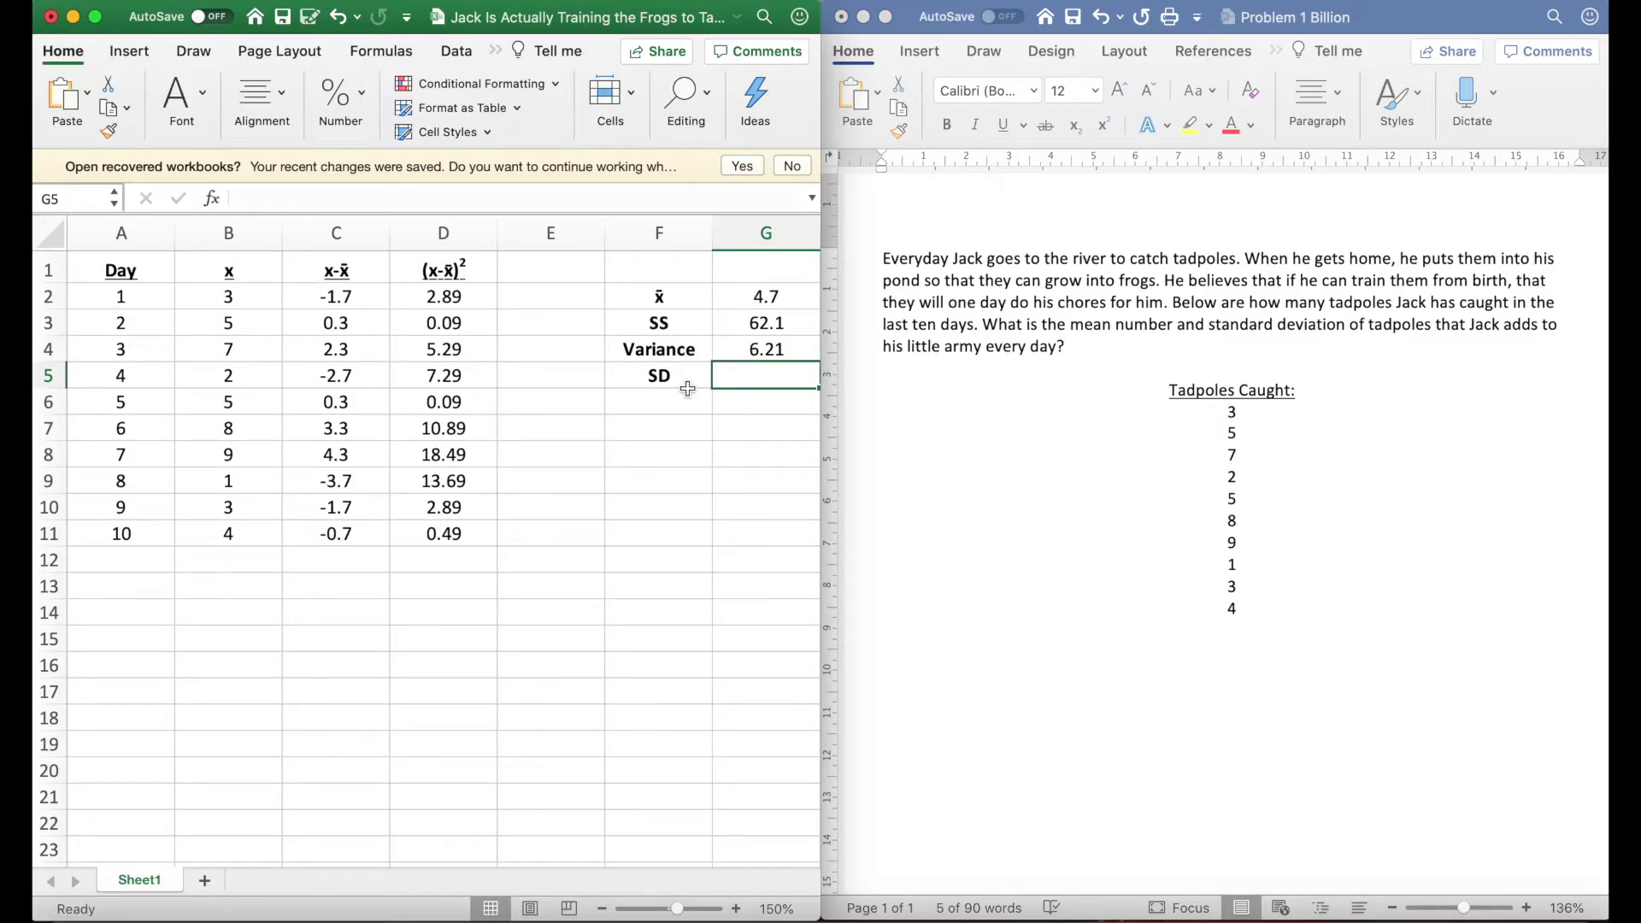
Step: Enter =SQRT(G4) in G5, giving a standard deviation of 2.49198716
type("=")
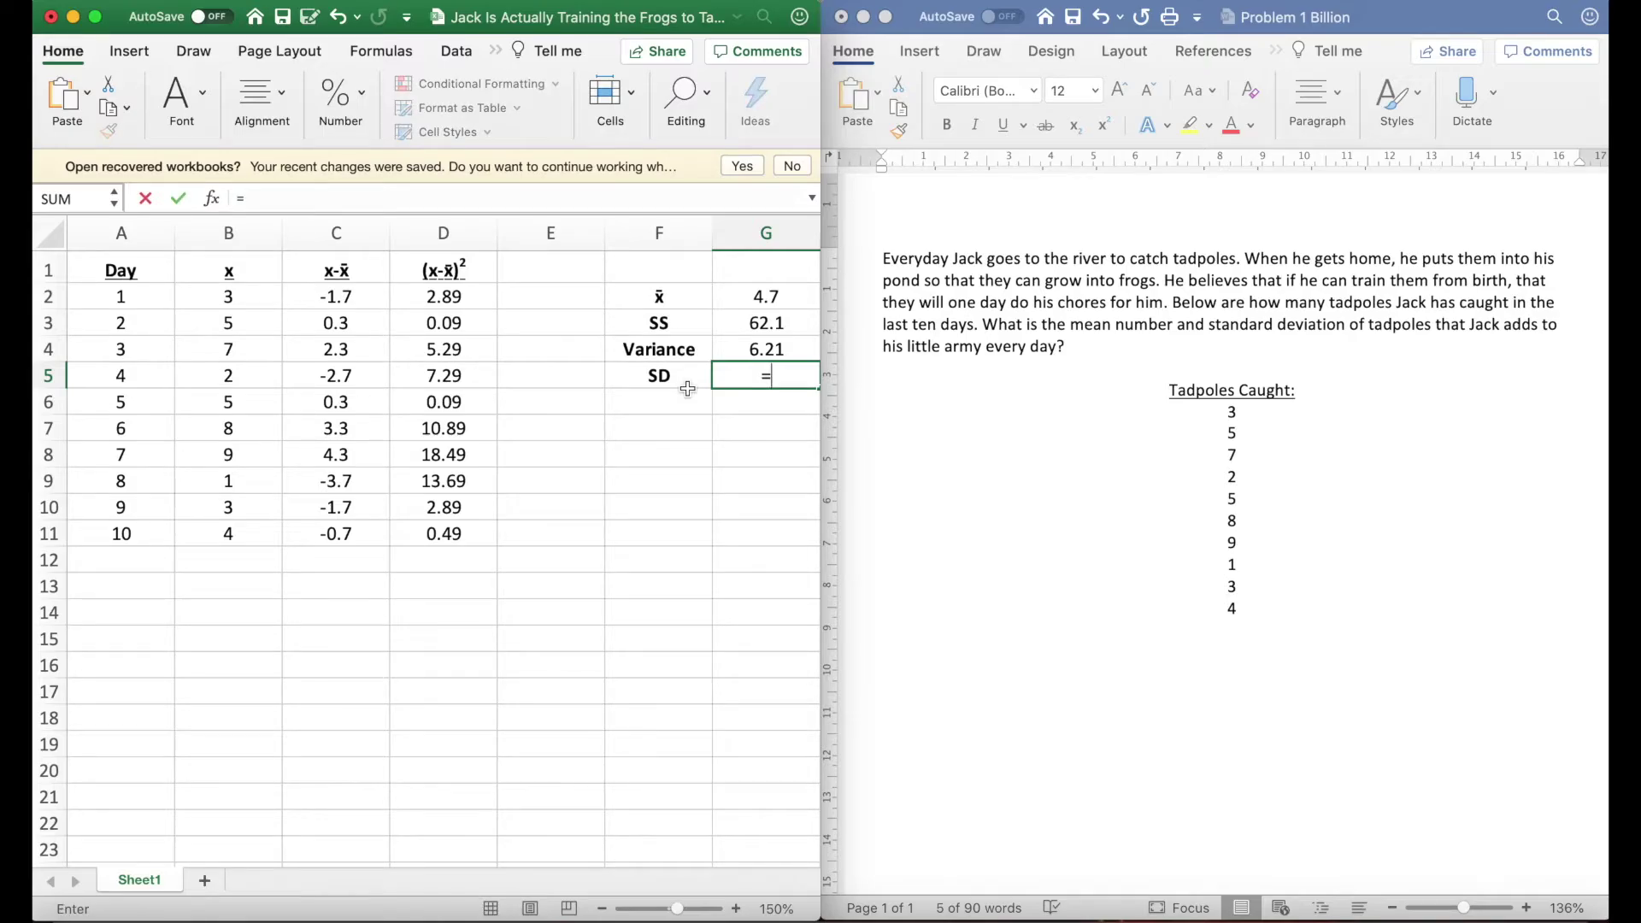
type("sqrt(")
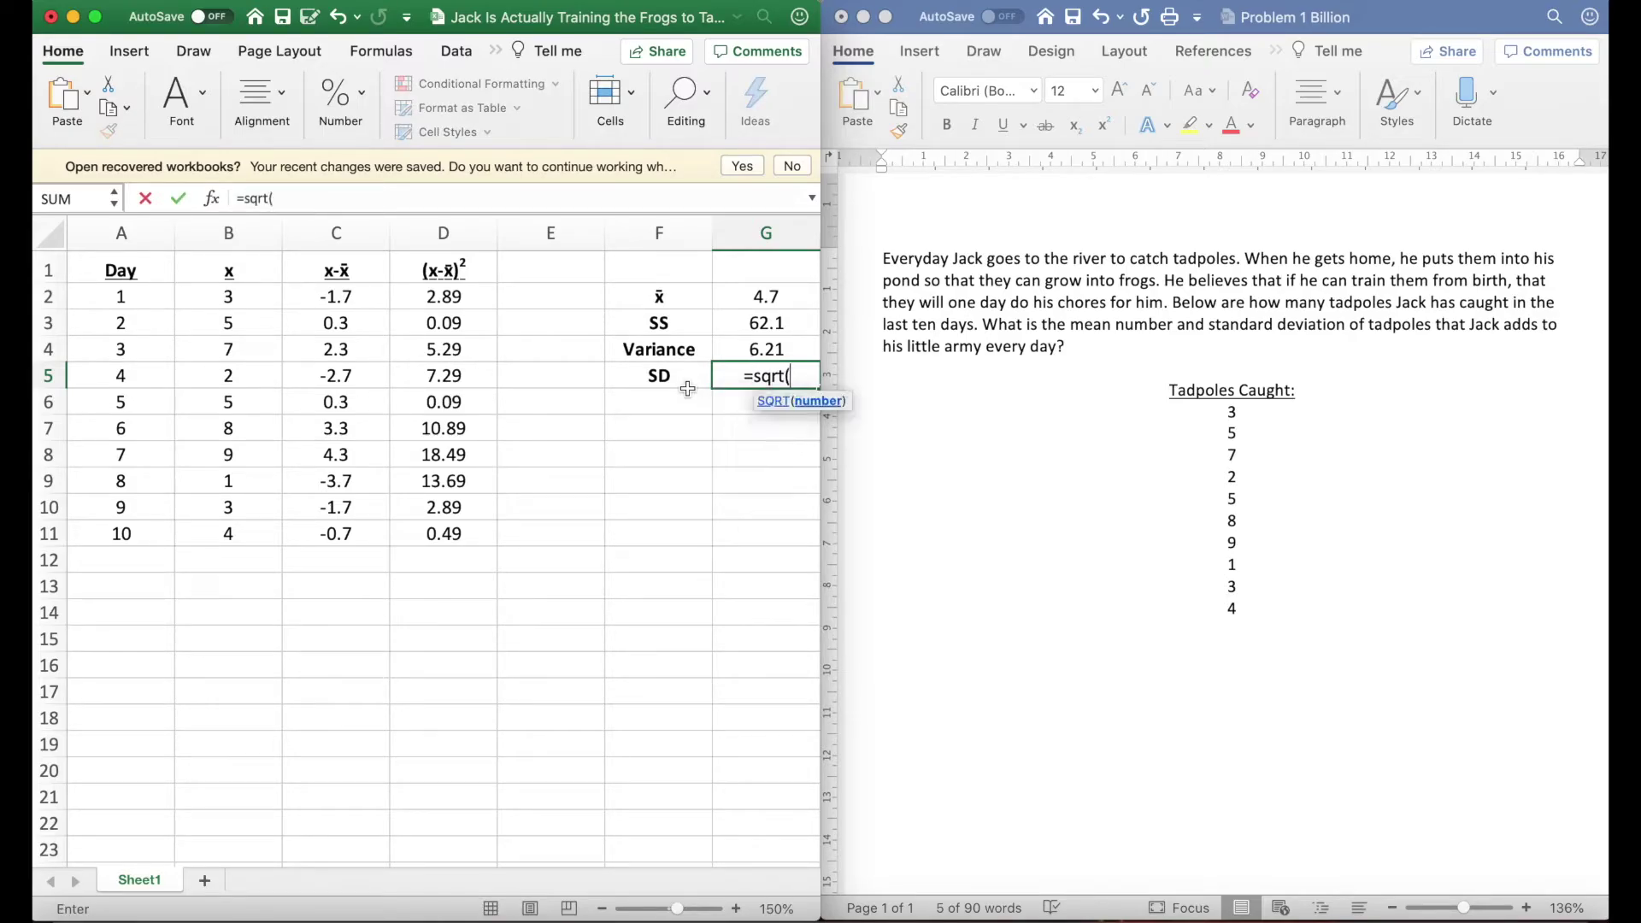
left_click(759, 352)
type(")")
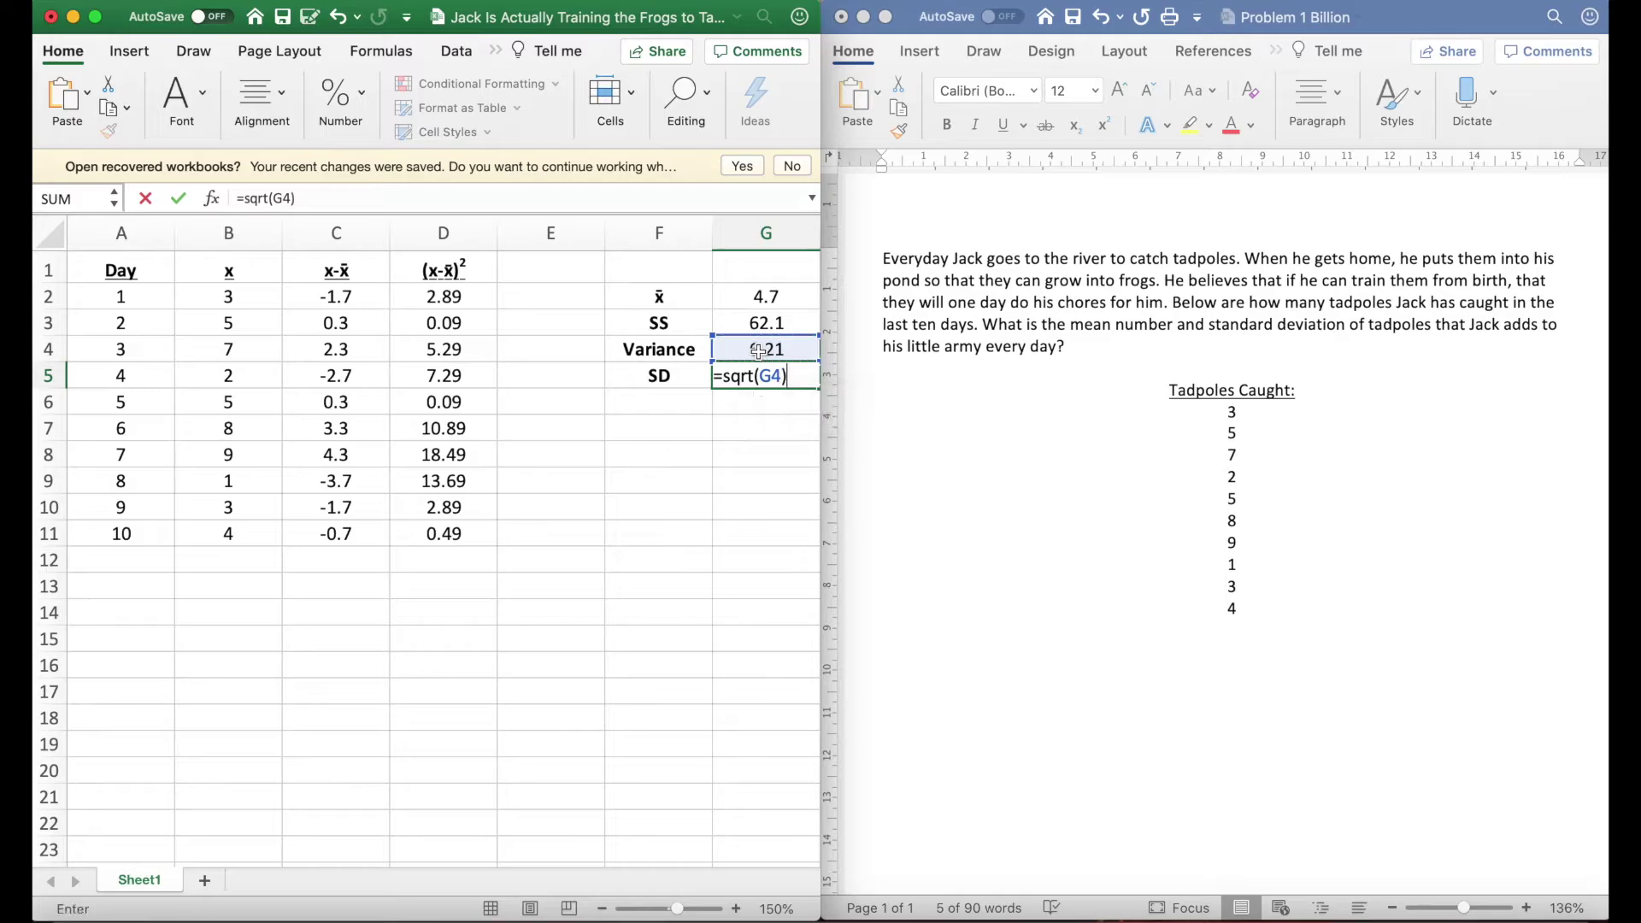
key("Return")
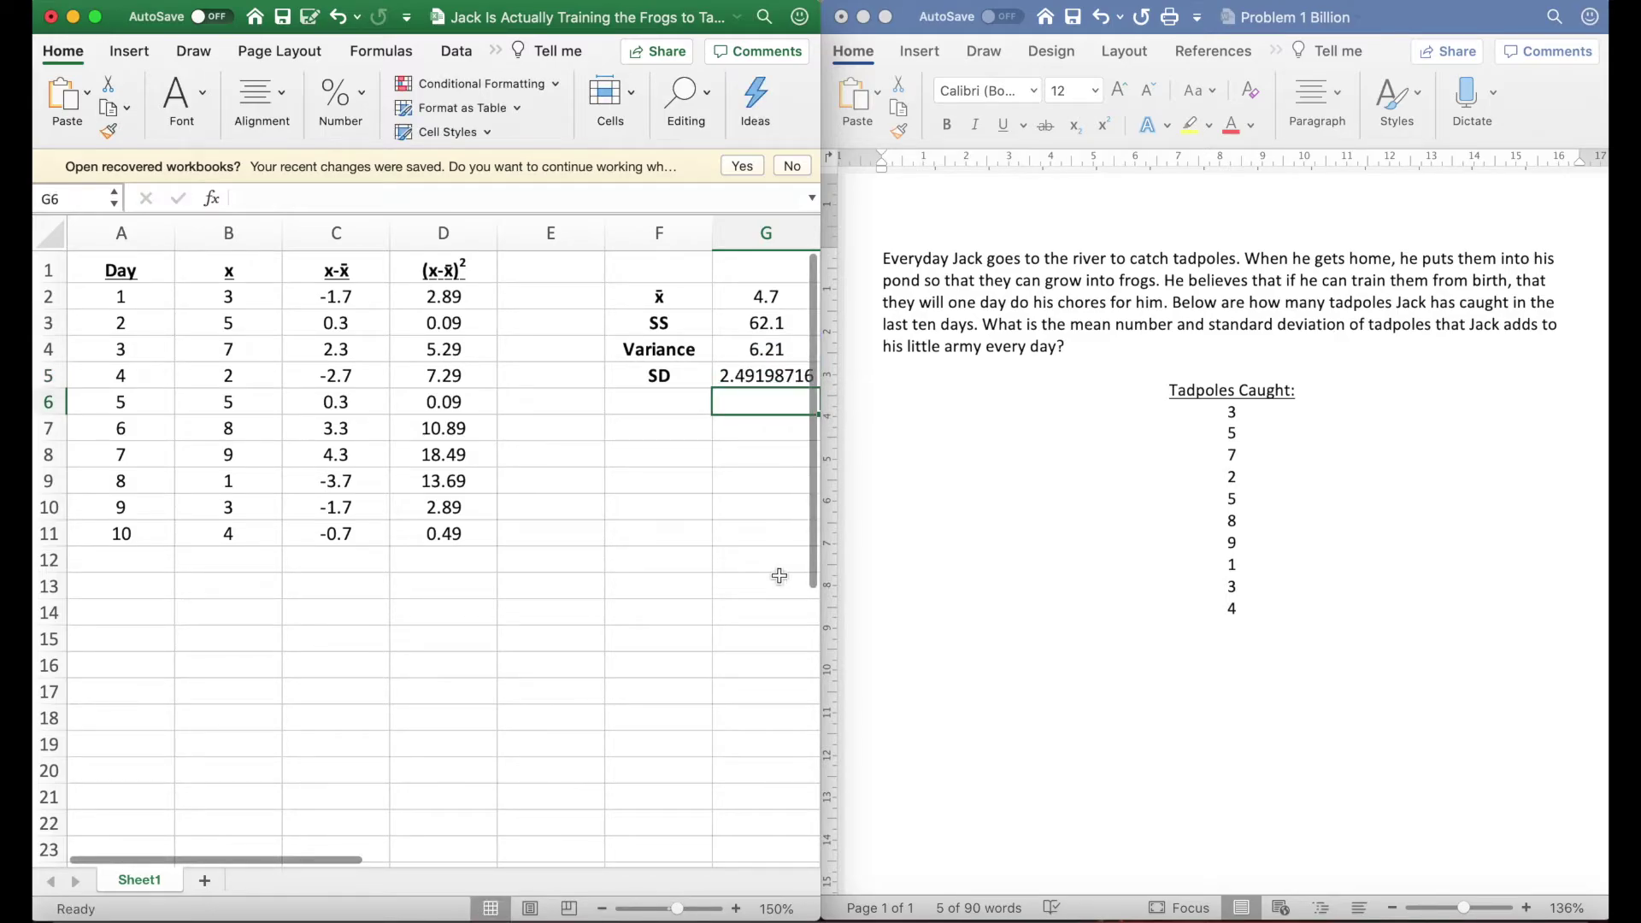
left_click(643, 608)
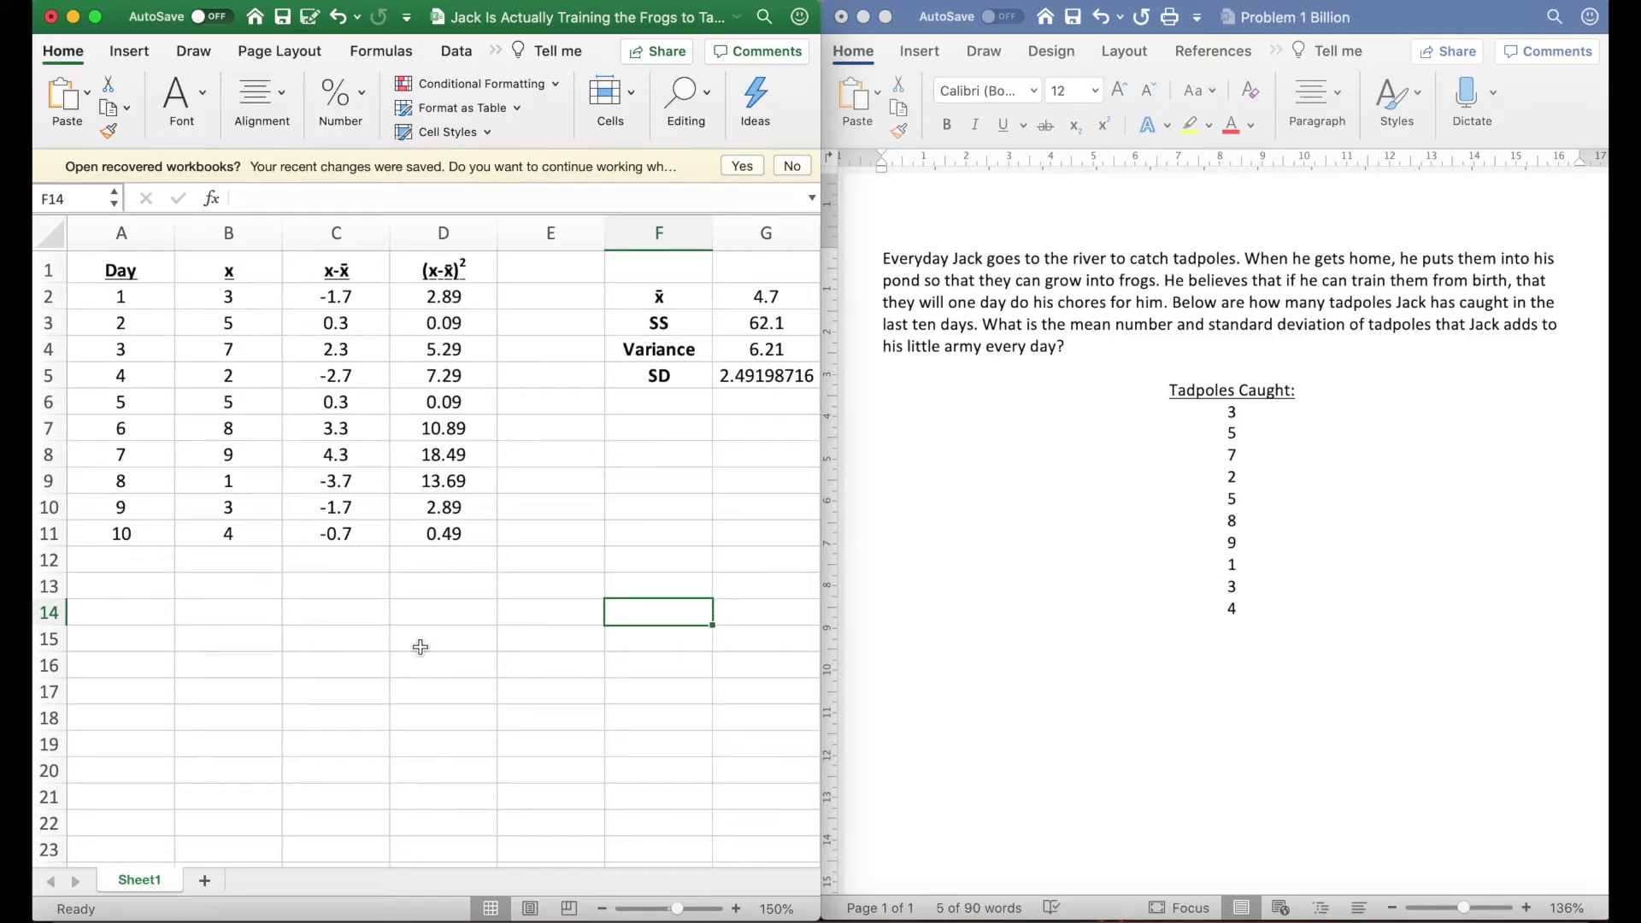
left_click(492, 623)
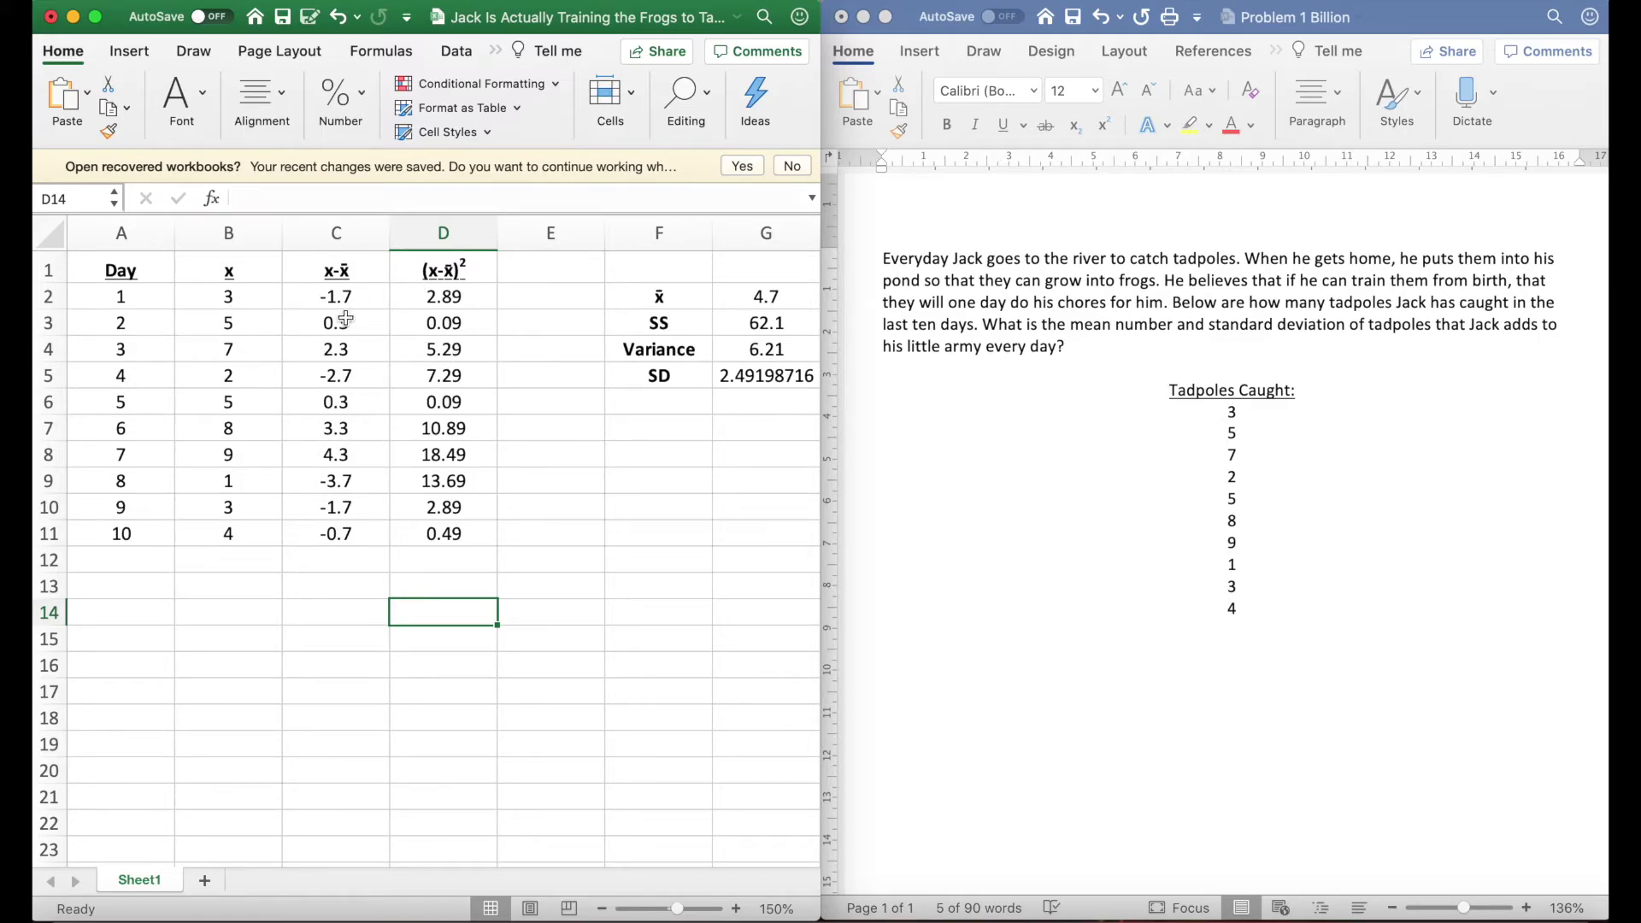
left_click(555, 740)
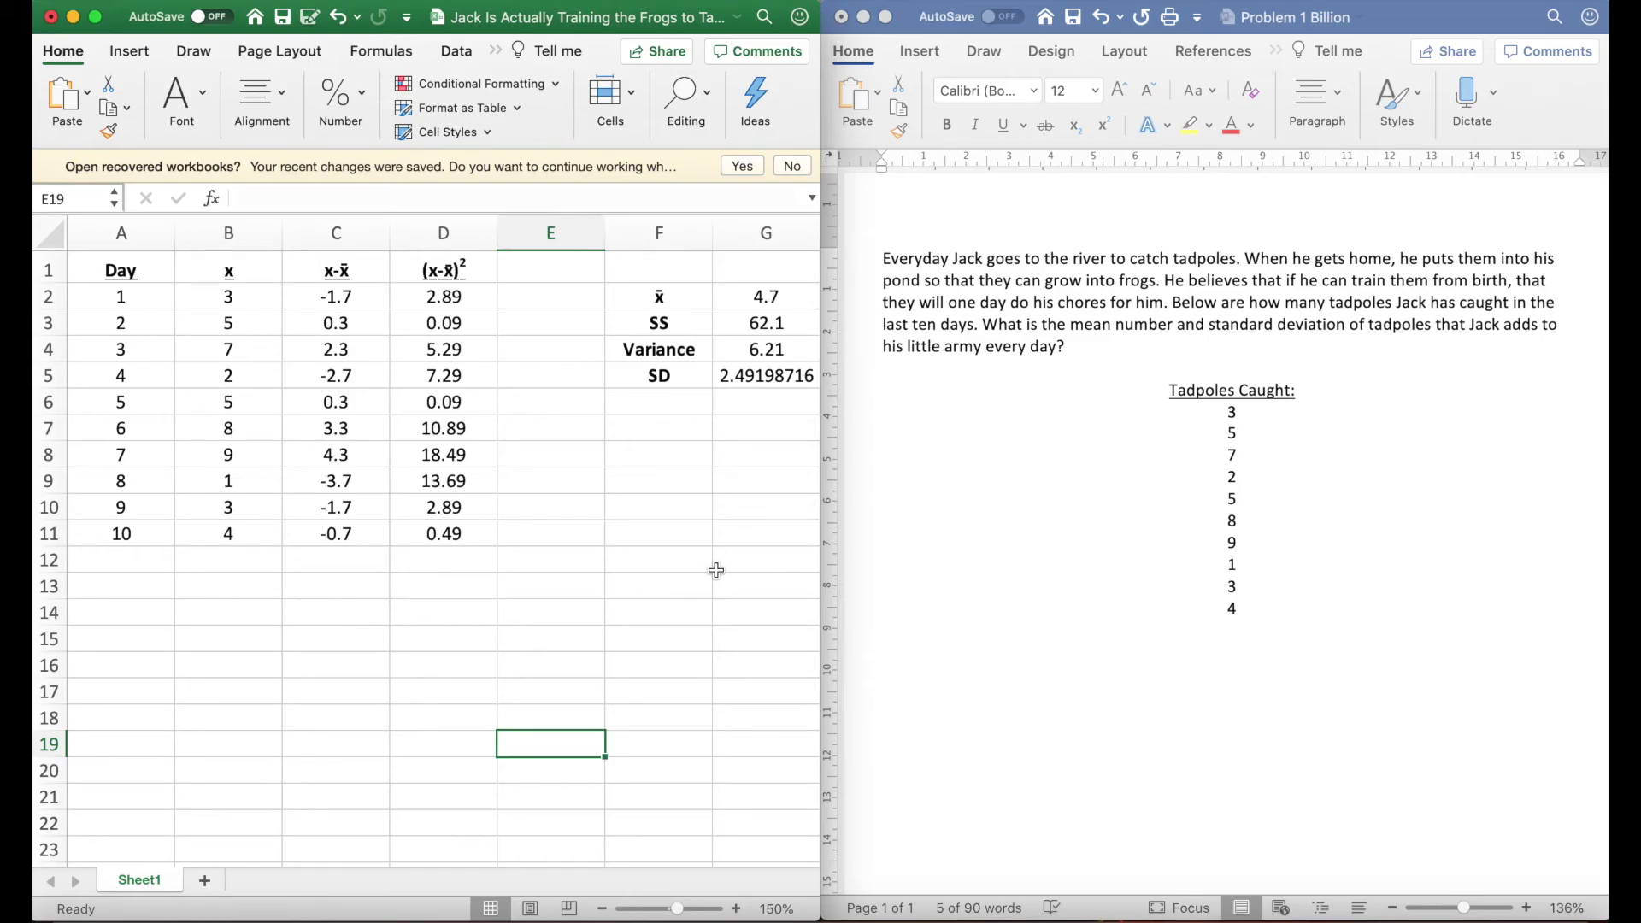
left_click(1264, 568)
left_click_drag(1249, 609, 1230, 413)
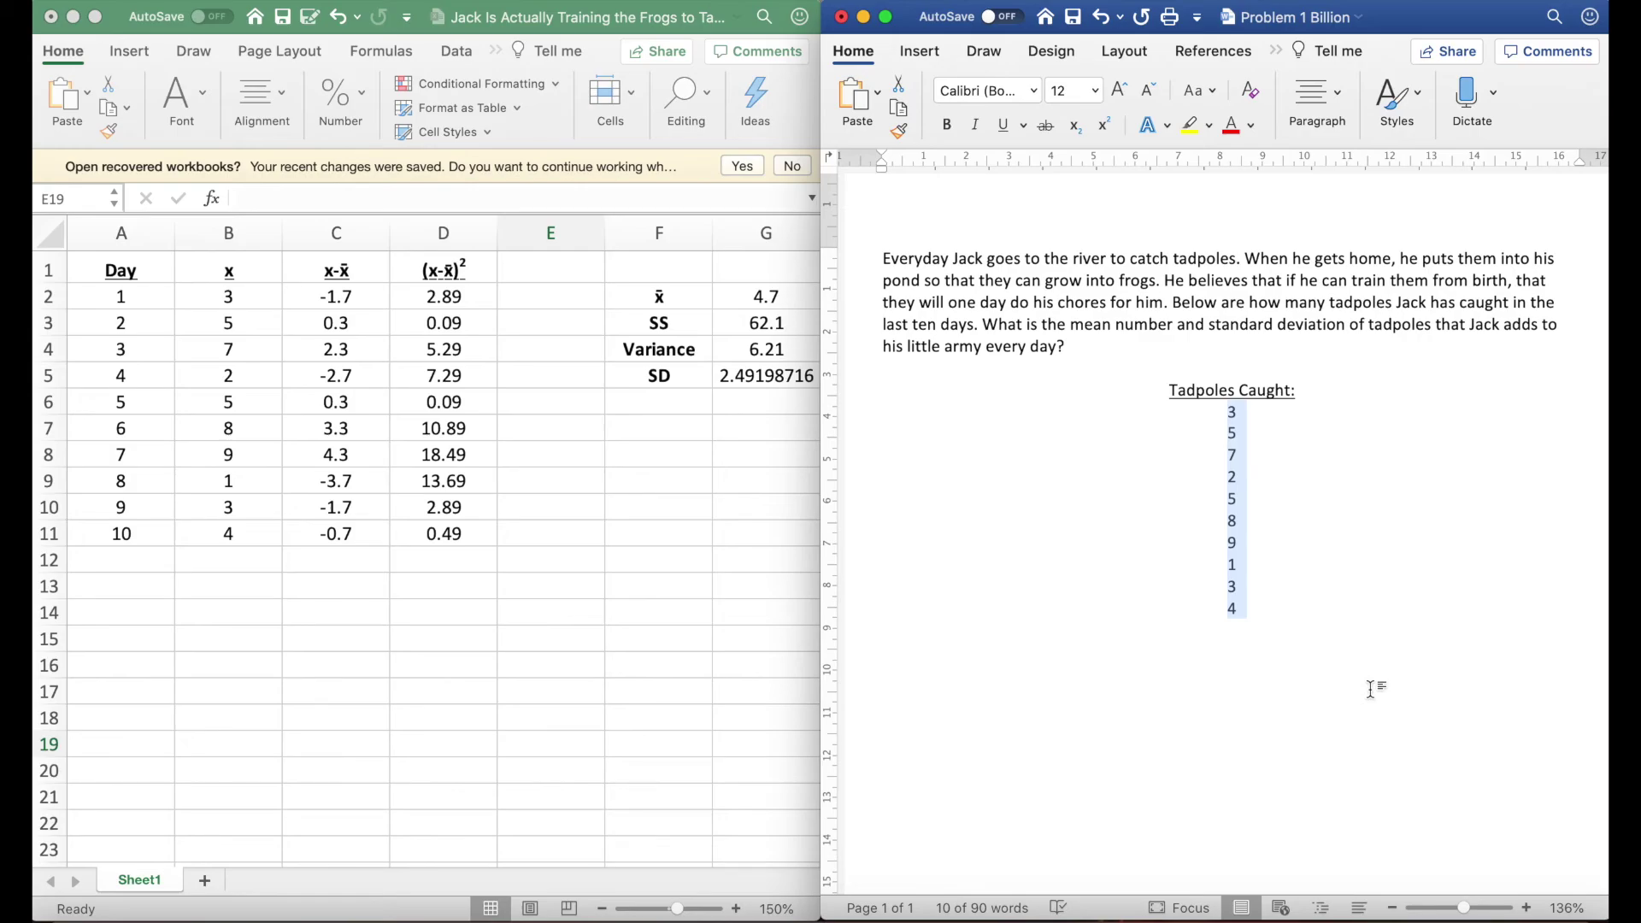
type("4 6 5 3 7")
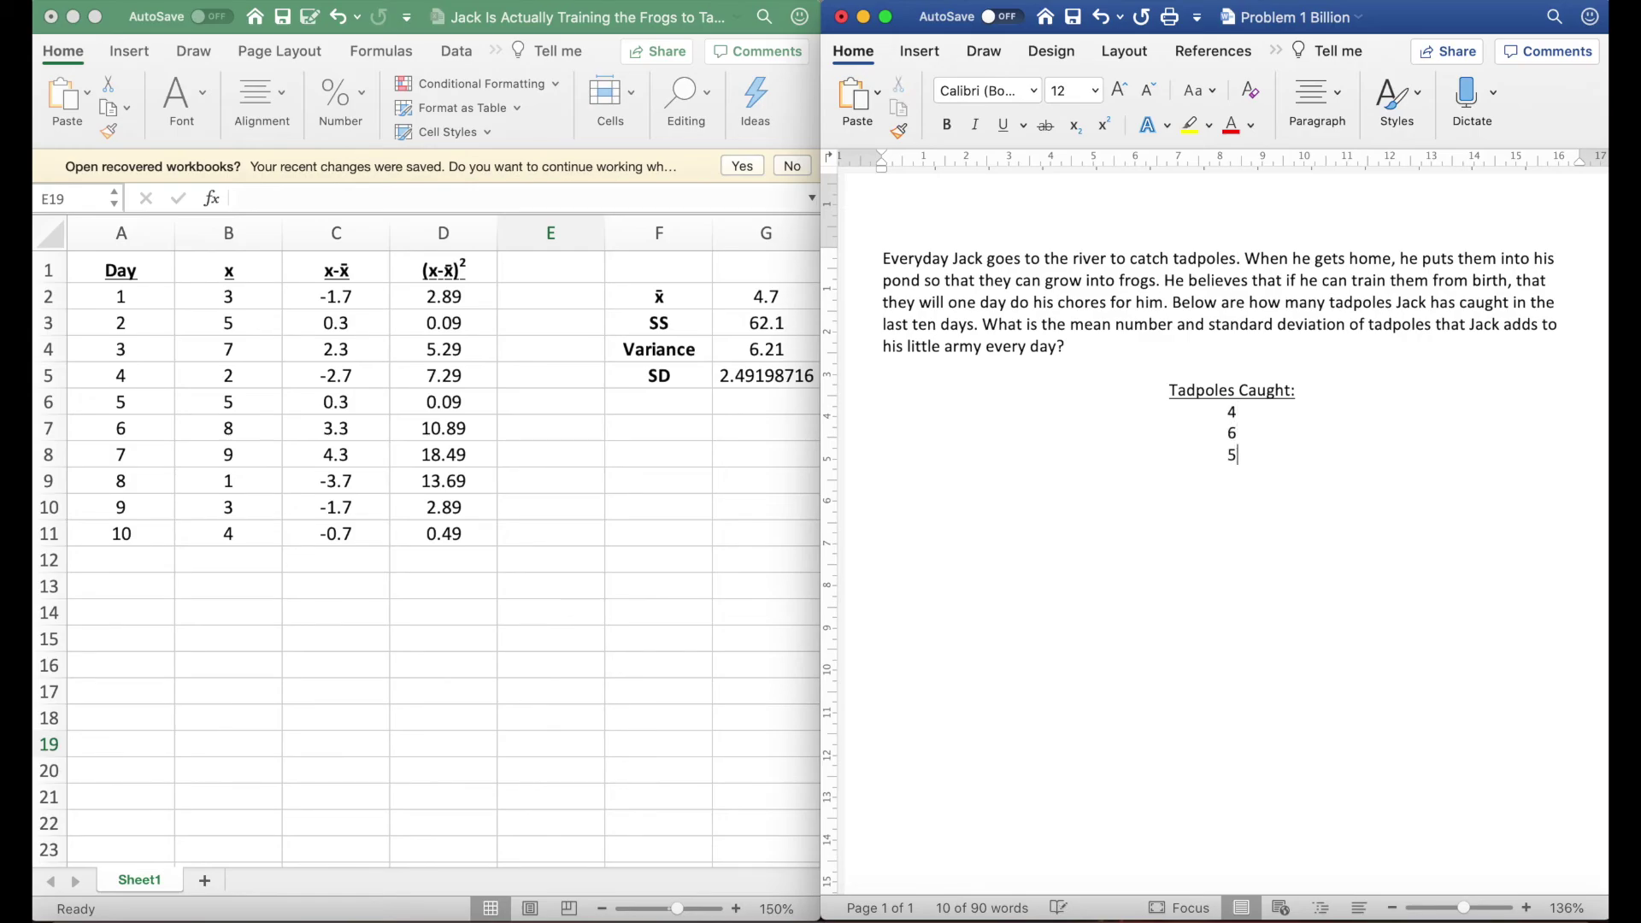
type(" 8 6 4 5")
type(" 6")
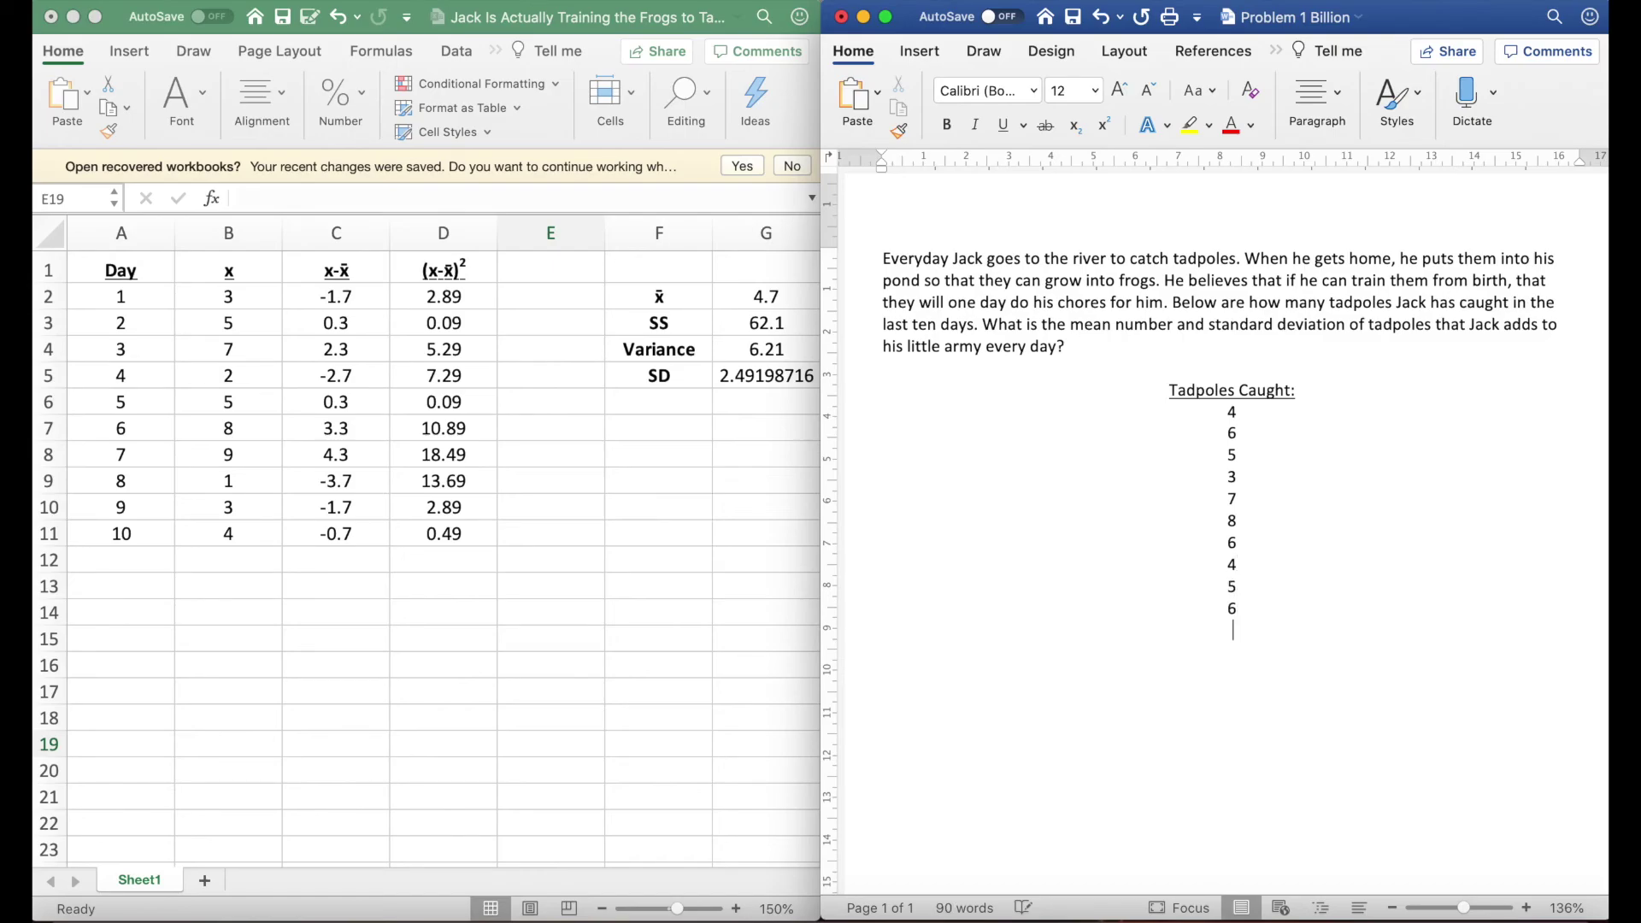
left_click_drag(1251, 609, 1230, 424)
key("super+c")
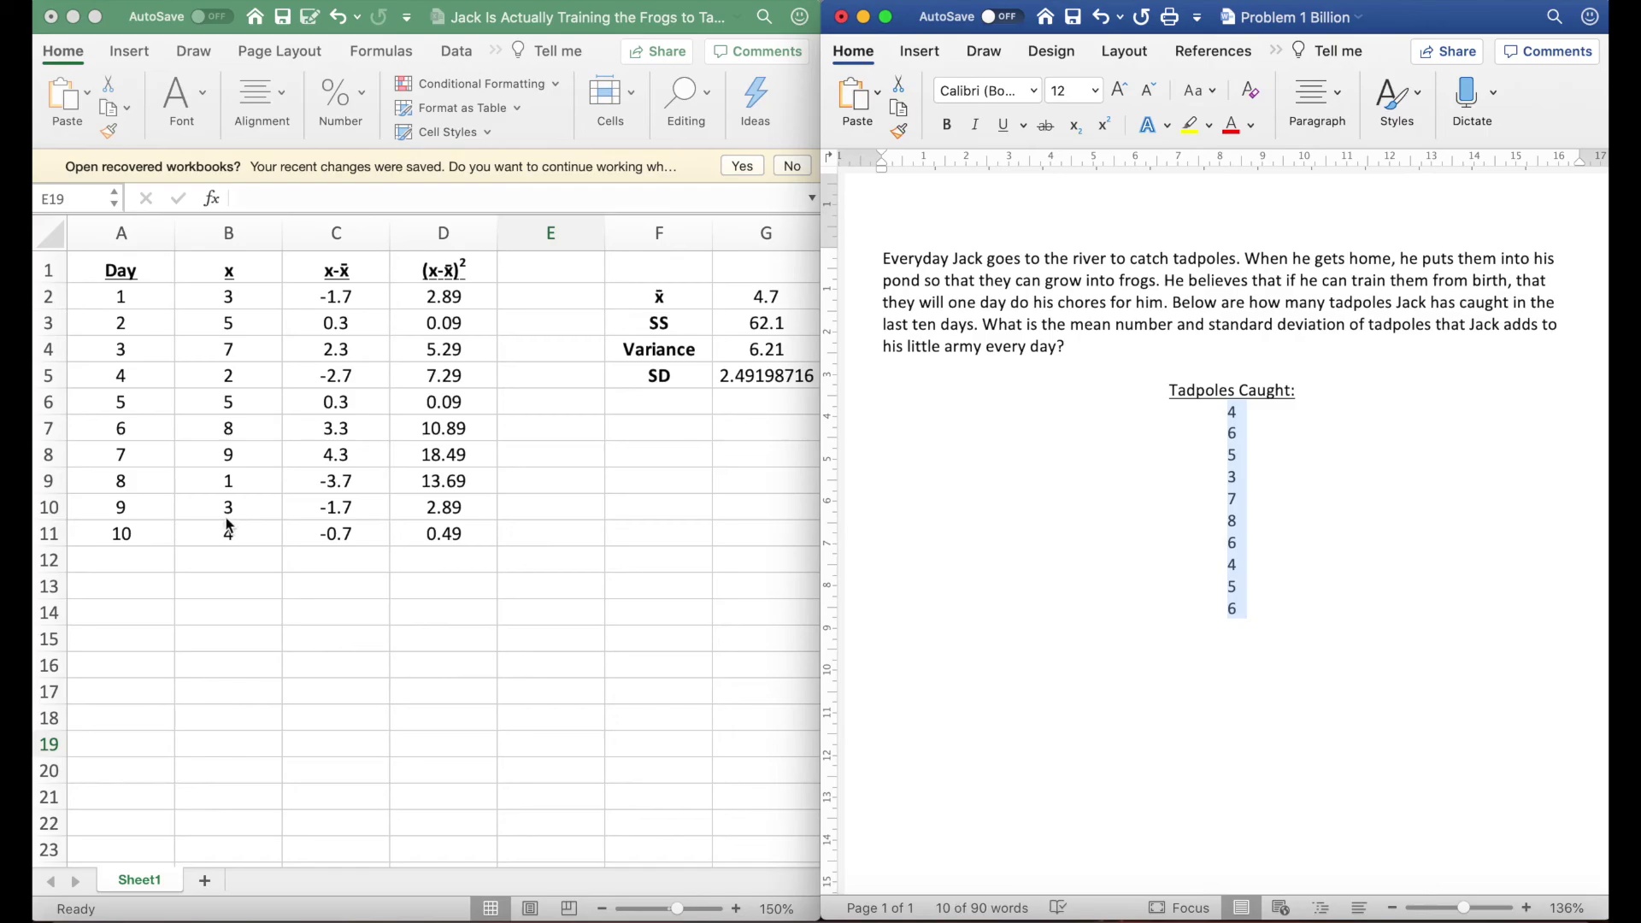
Step: Paste the new counts over B2:B11, updating mean 5.4, SS 20.4, variance 2.04, SD 1.42828569
left_click(228, 525)
left_click_drag(241, 533, 229, 295)
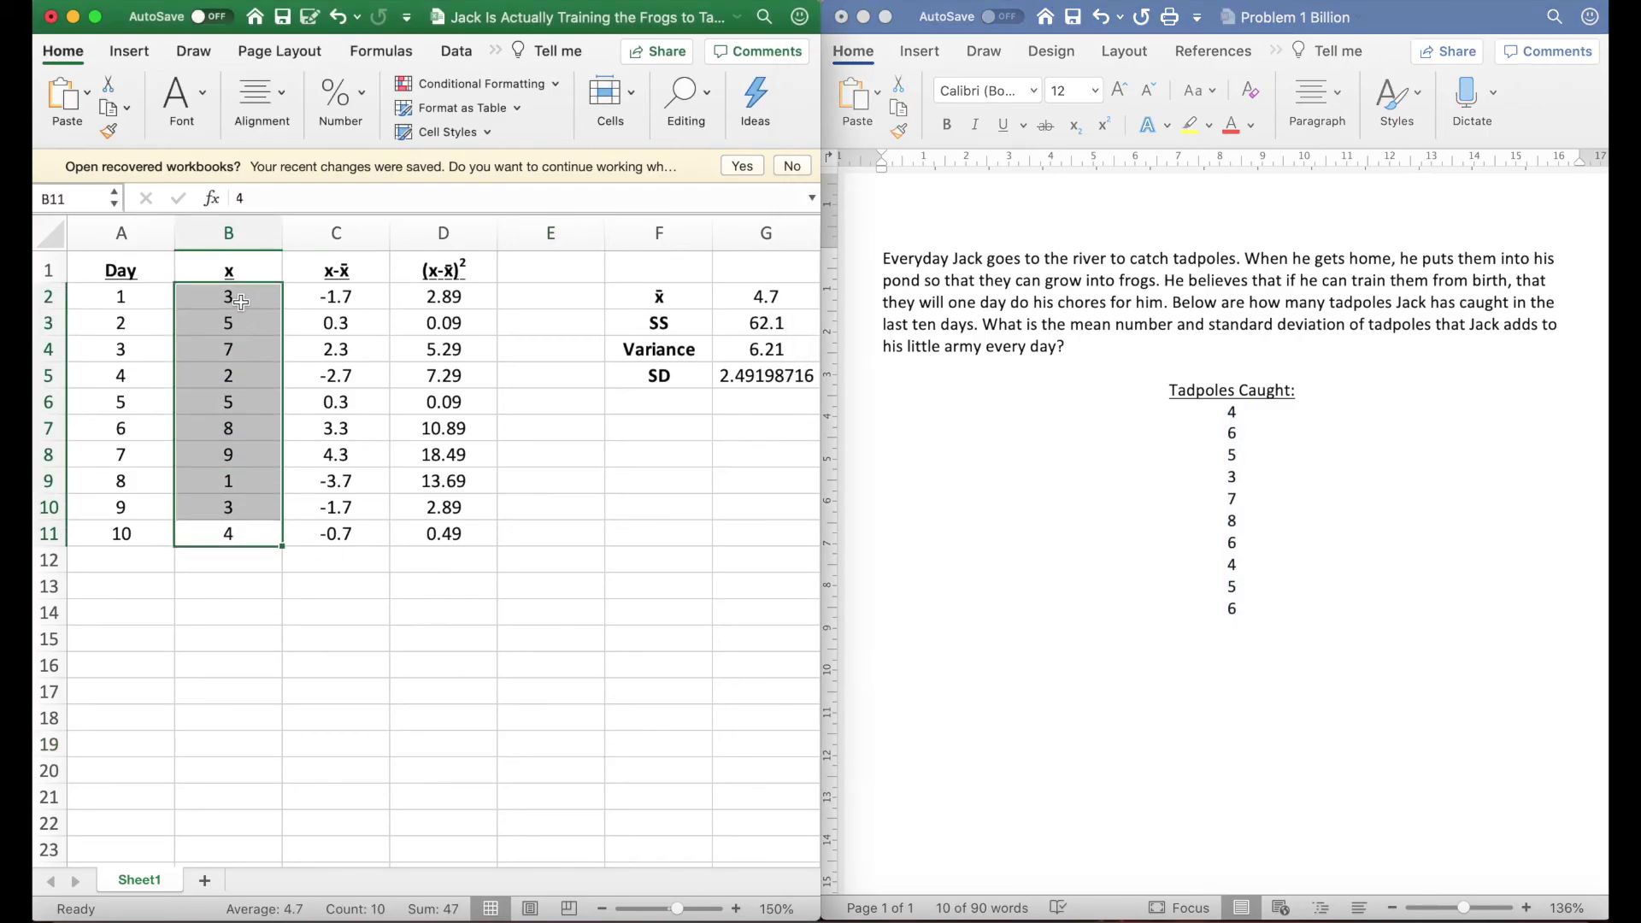
key("super+v")
left_click(621, 566)
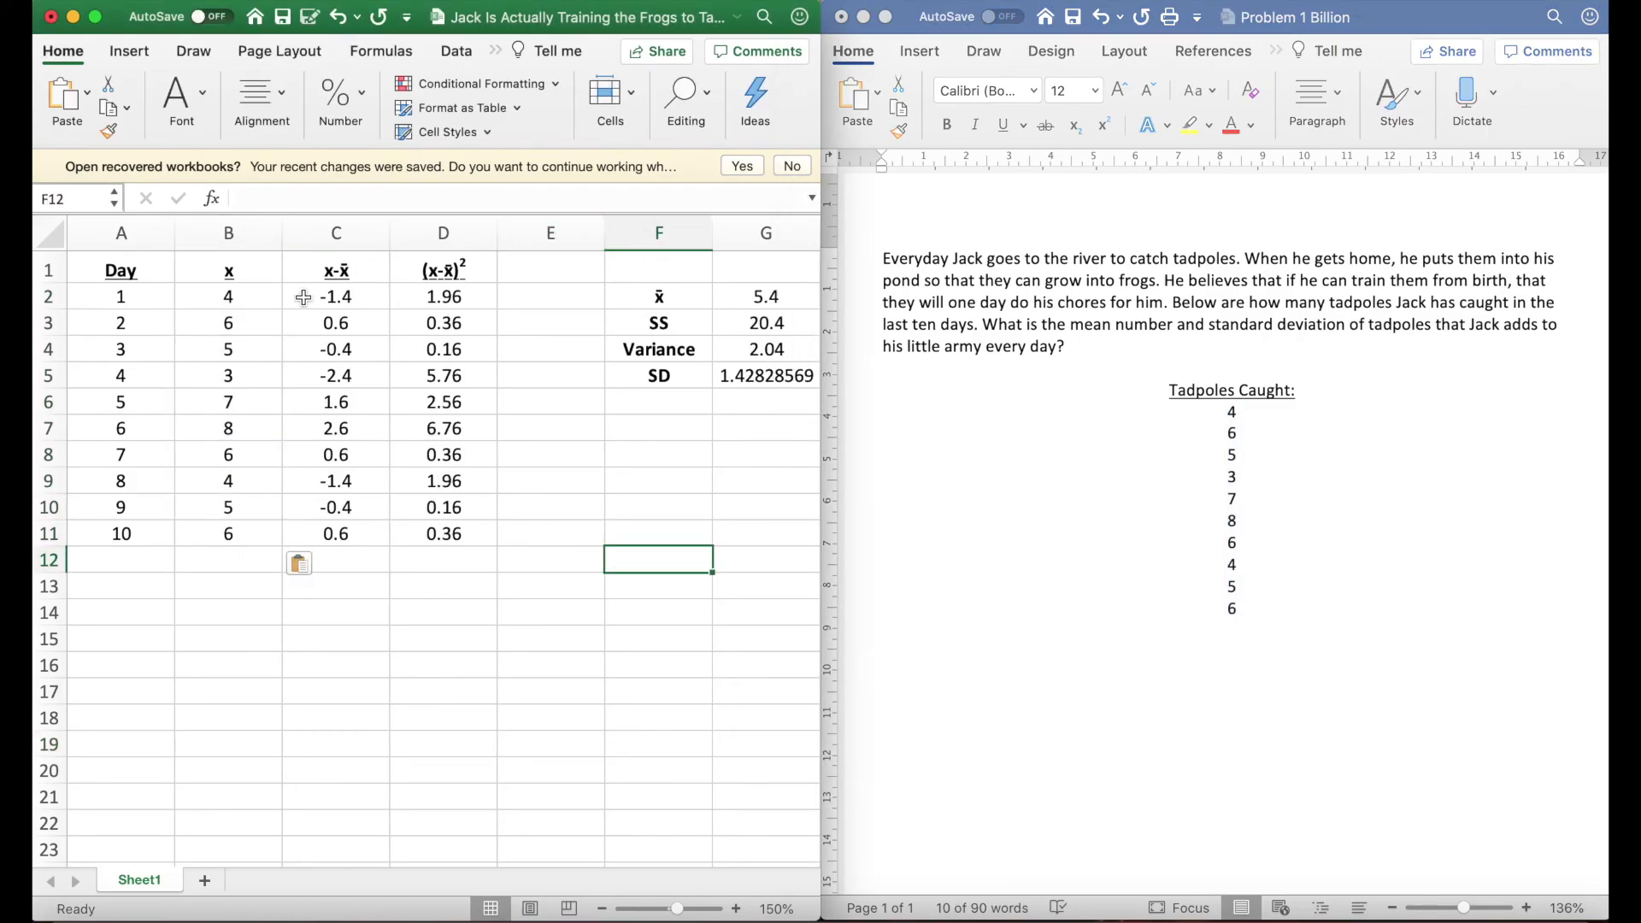
left_click(659, 687)
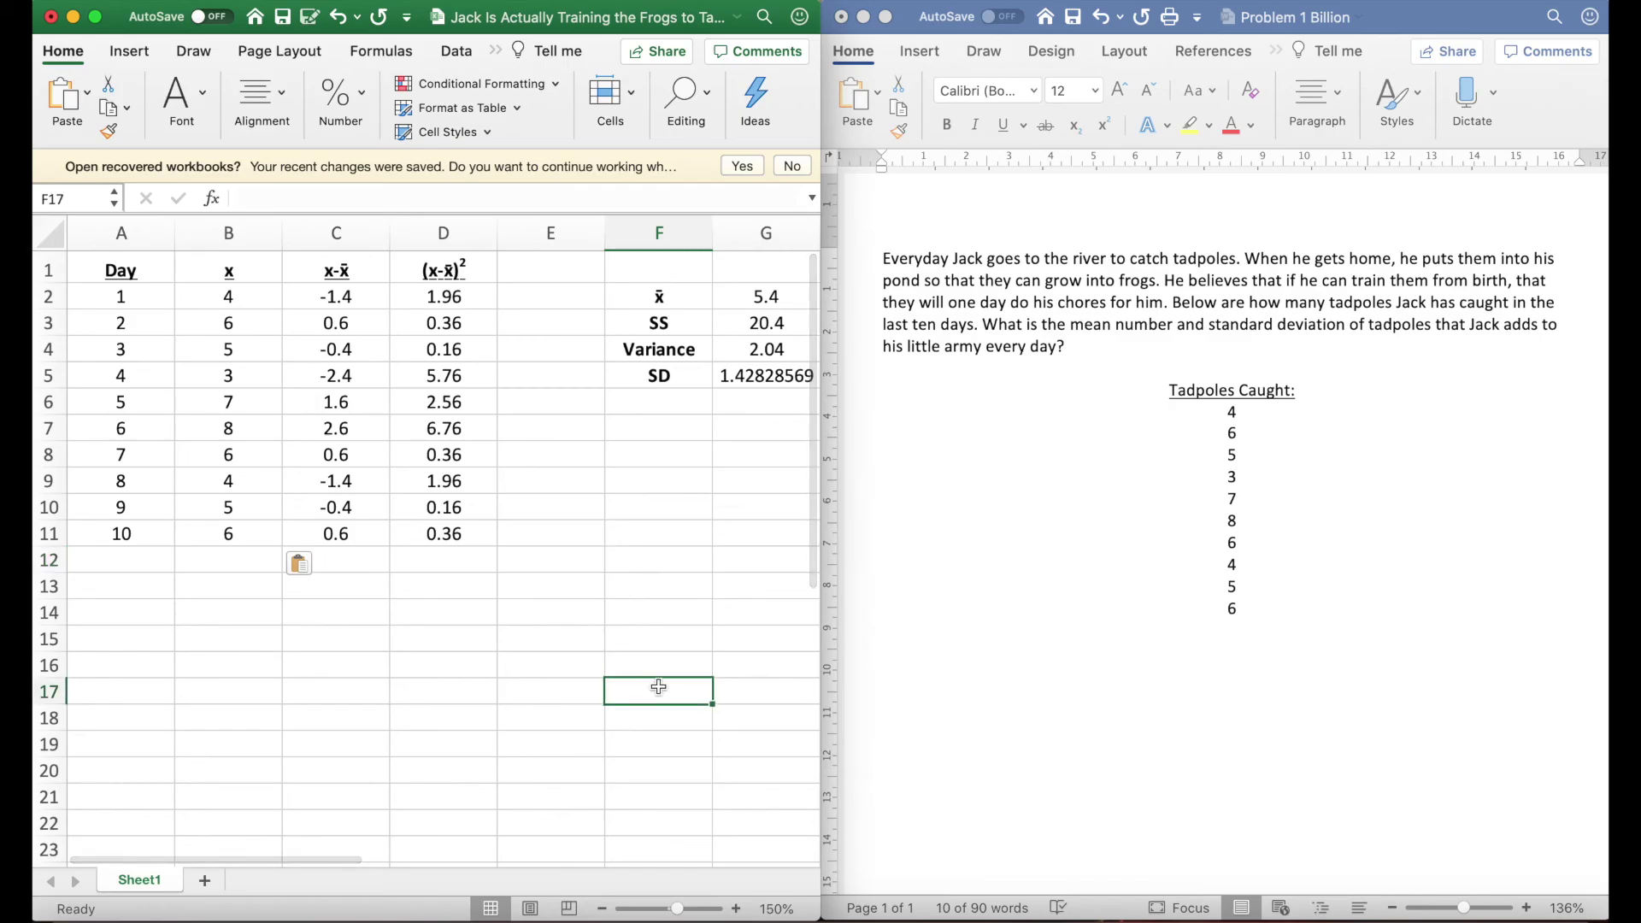